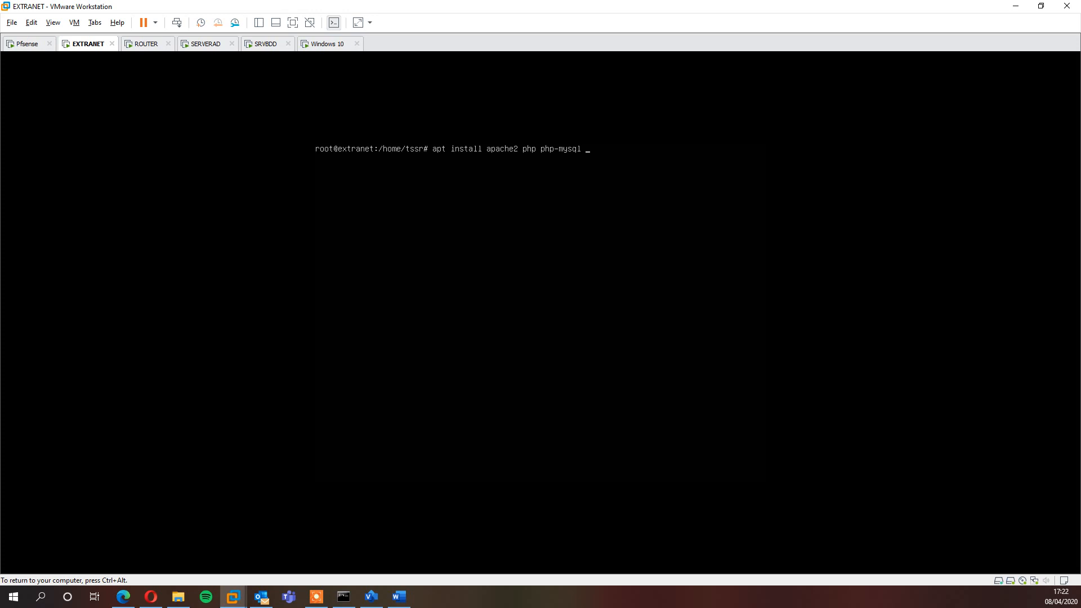
Step: Install apache2, php, php-mysql, libapache2-mod-php, php-xml, php-ldap, php-imap, php-apcu, php-gd, php-mbstring and php-xmlrpc with apt, accepting the installation
text(libapache2-mod-php)
text(php-xml php-ldap)
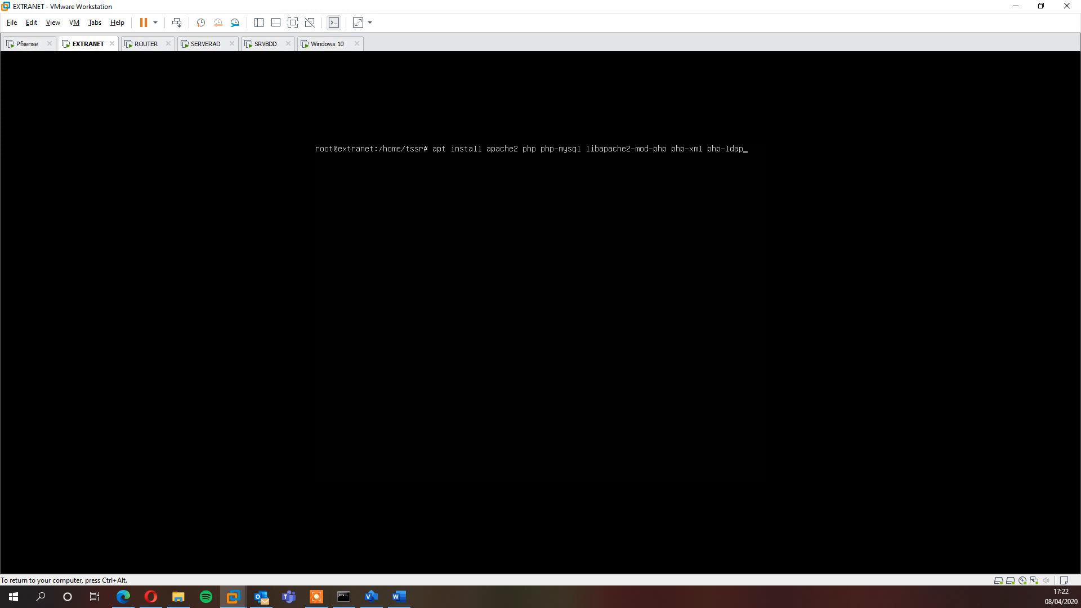
text( php)
text(-imap ph)
text(gd php-mbstring ph)
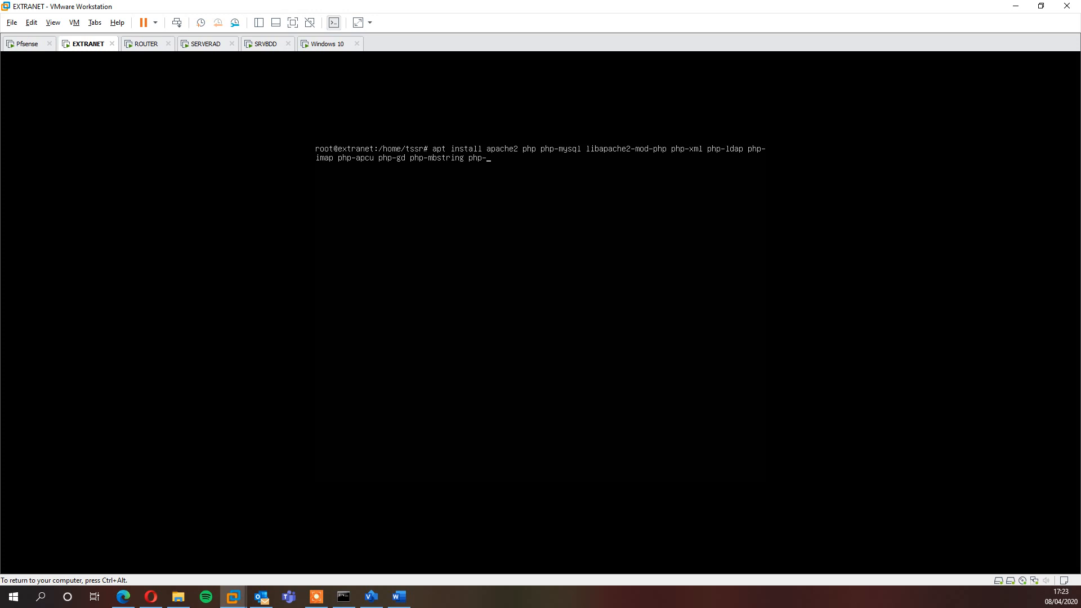
text(p-xmlrpc)
key(Return)
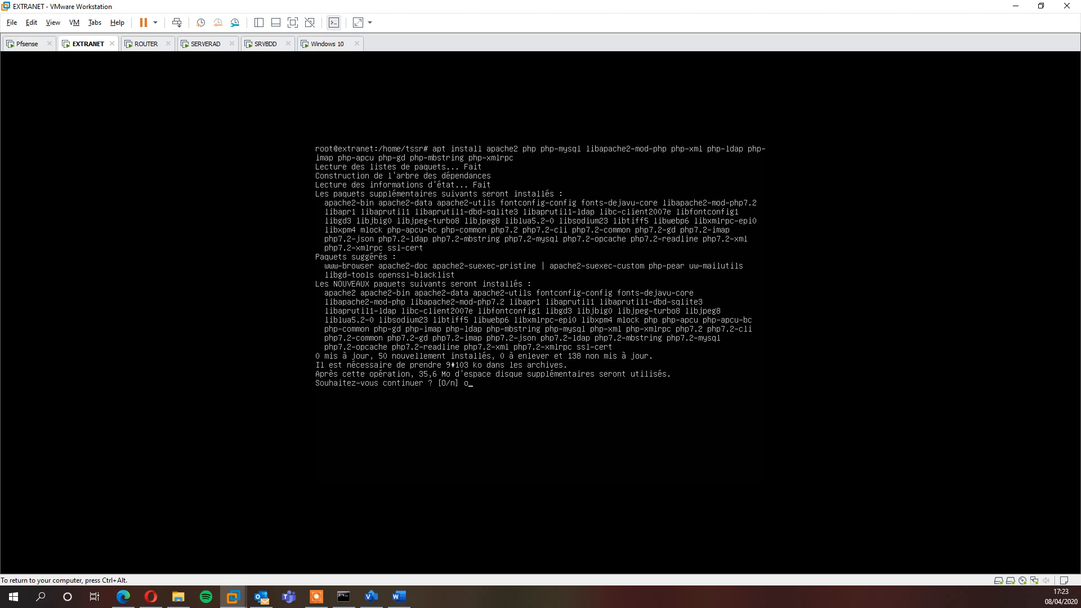
text(o)
key(Return)
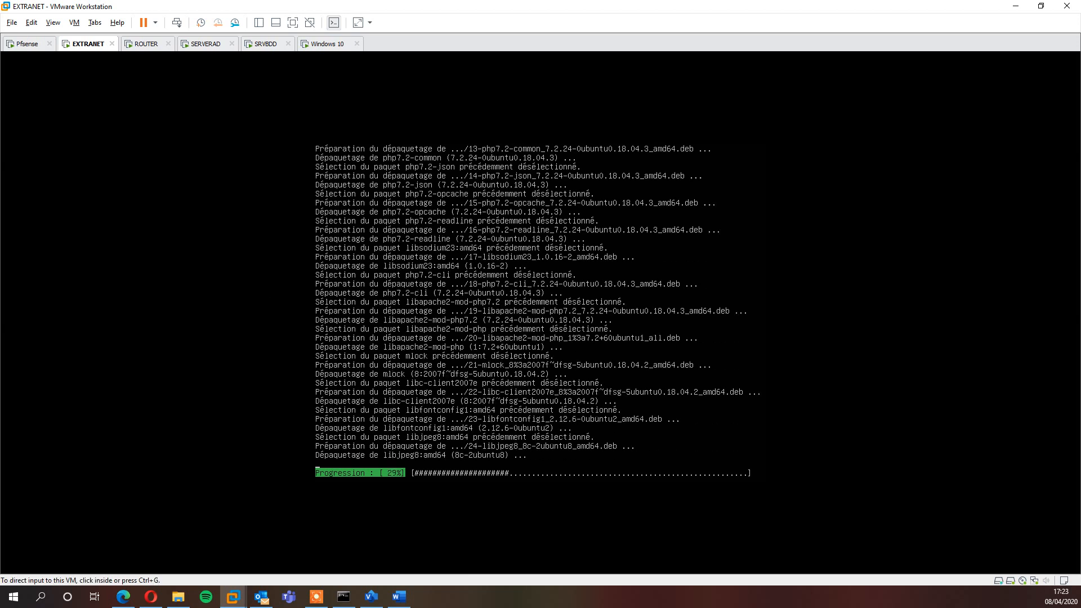
Step: Check the status of the mysql service on the extranet server
click(483, 326)
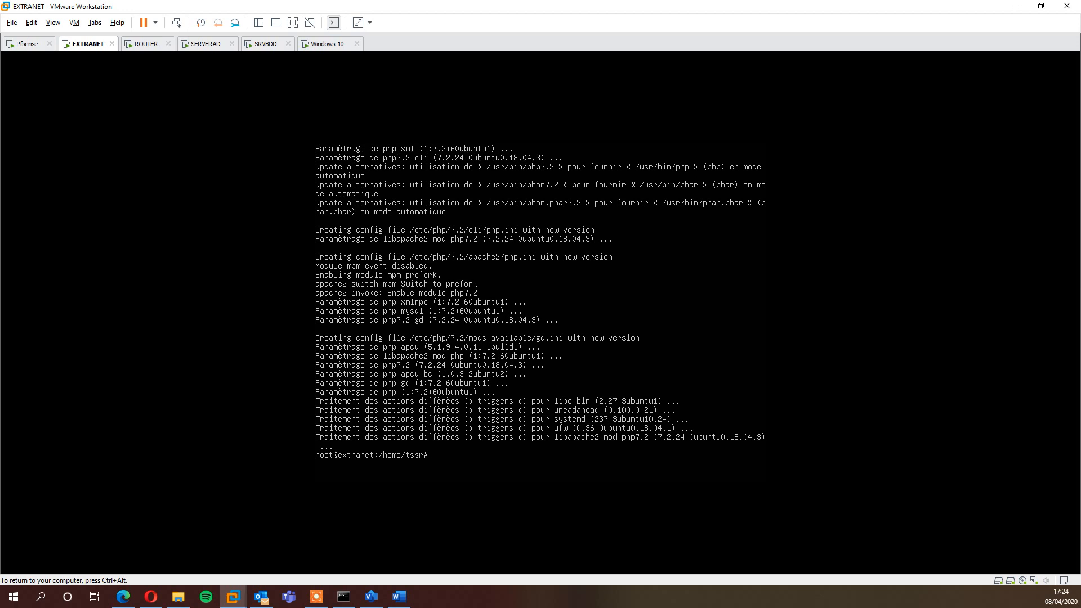
text(service mysql status)
key(Return)
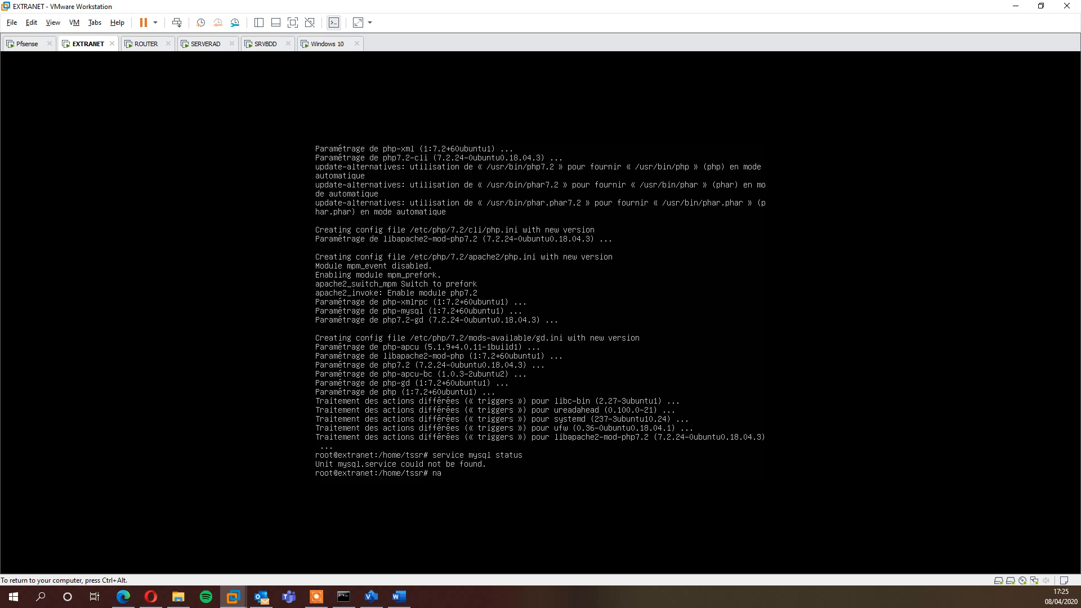
Step: Open /etc/apache2/apache2.conf in nano
text(no /etc/apache2/ap)
key(Tab)
key(Return)
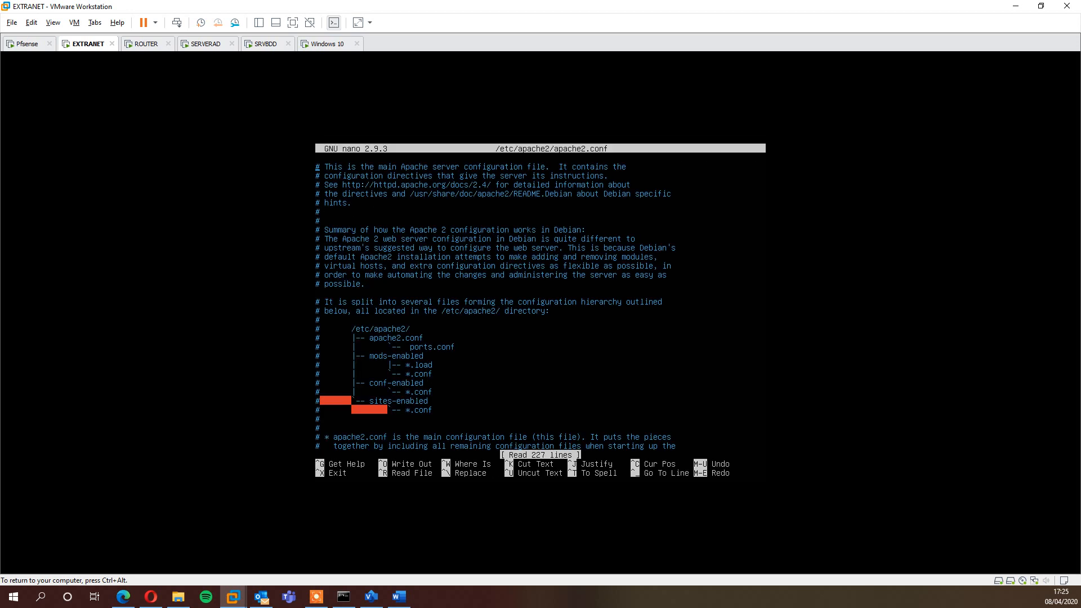
Step: Duplicate the <Directory /var/www/> block directly below the original in apache2.conf
key(Page_Down)
key(Page_Down)
key(Page_Down)
key(Page_Down)
key(Page_Down)
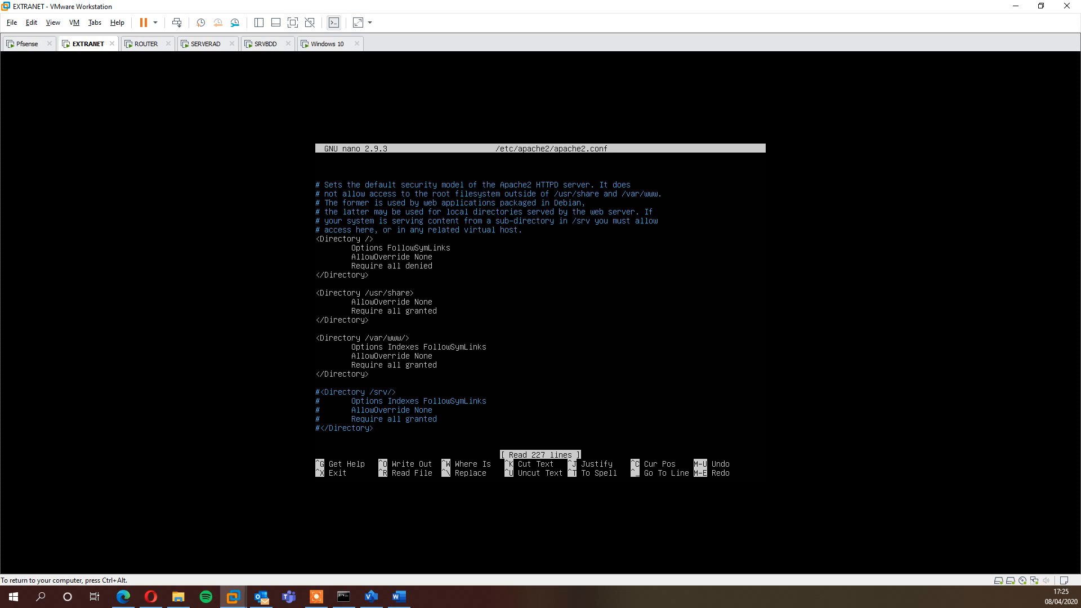
key(ctrl+k)
key(ctrl+k)
key(ctrl+k)
key(ctrl+k)
key(ctrl+k)
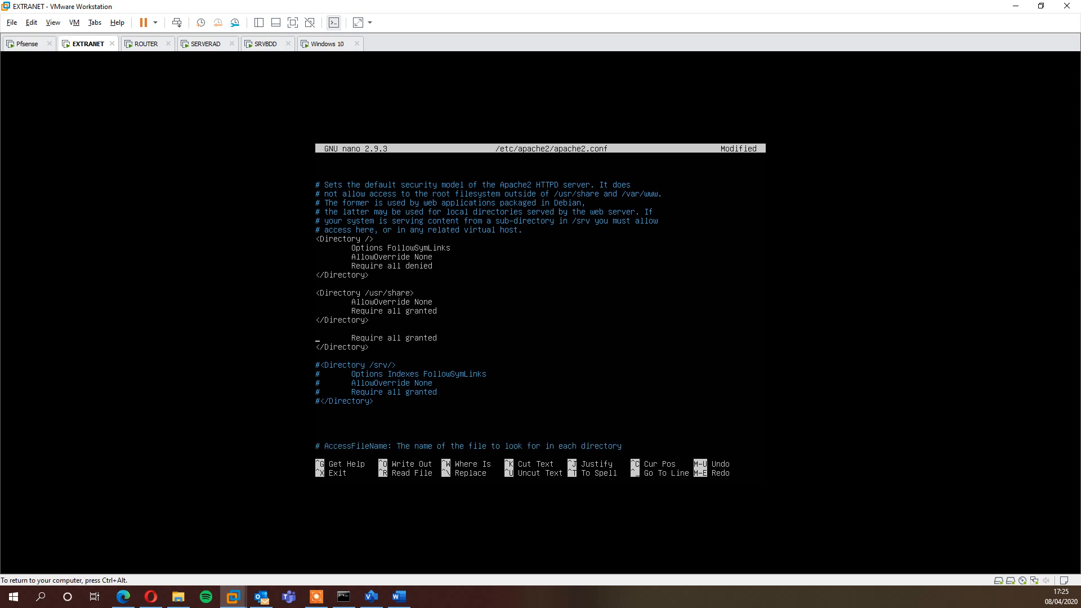
key(ctrl+u)
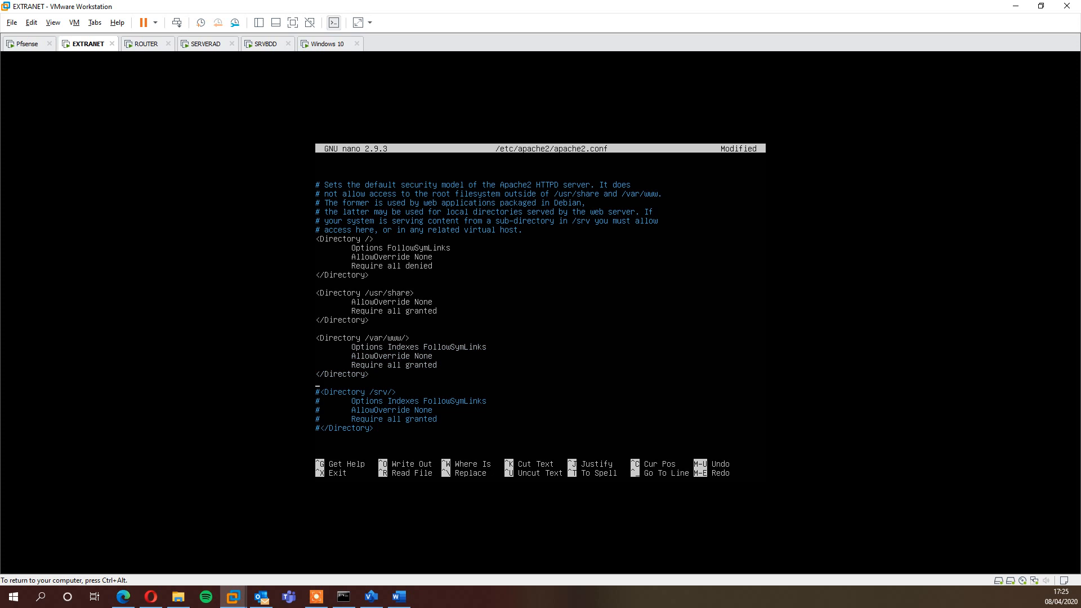
key(Return)
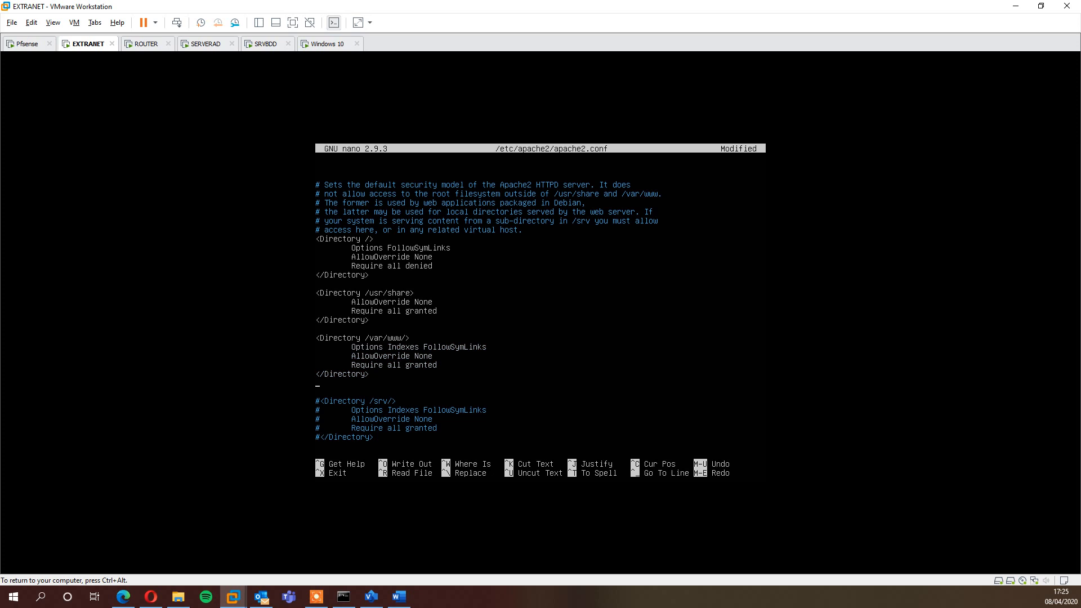
key(Return)
key(ctrl+u)
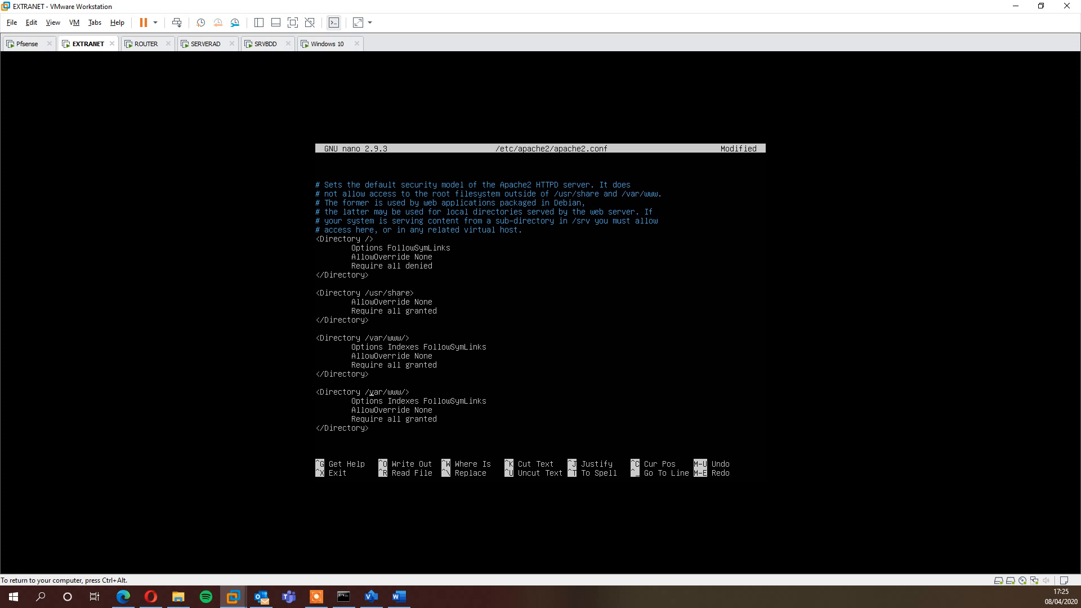
Step: Change the directory path of the copied block to /DISK2/
key(Delete)
key(Delete)
key(Delete)
key(Delete)
key(Delete)
key(Delete)
key(Delete)
key(Delete)
text(DISK2)
Step: Set AllowOverride to Limit in the /DISK2/ directory block
key(Delete)
key(Delete)
key(Delete)
key(Delete)
text(Limi)
Step: Add the line alias /glpi "/DISK2/glpi" above the /DISK2/ directory block and save the file
key(Return)
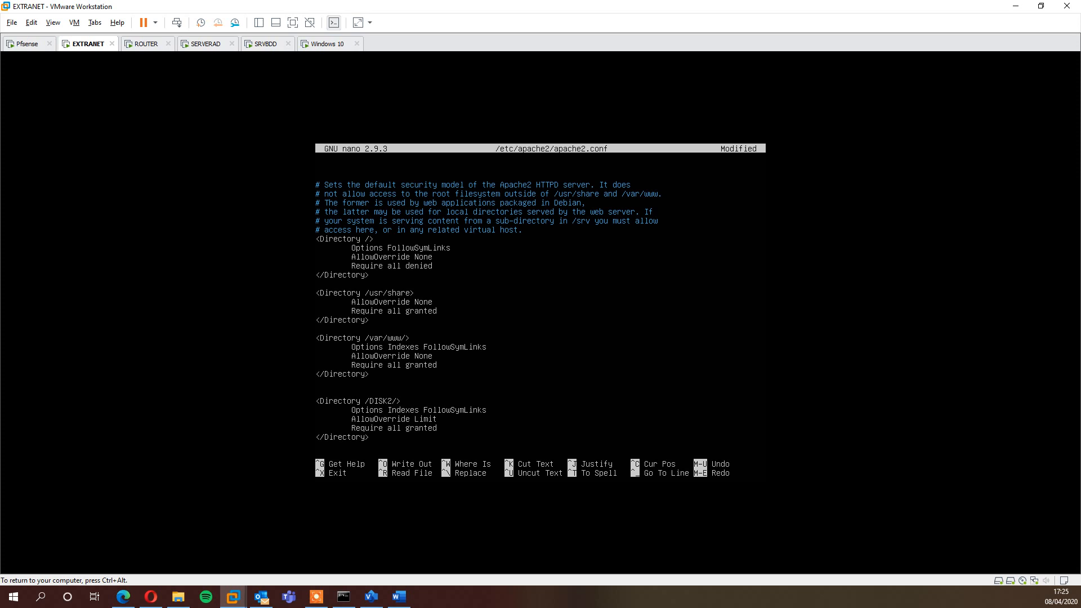
text(alias /glpi)
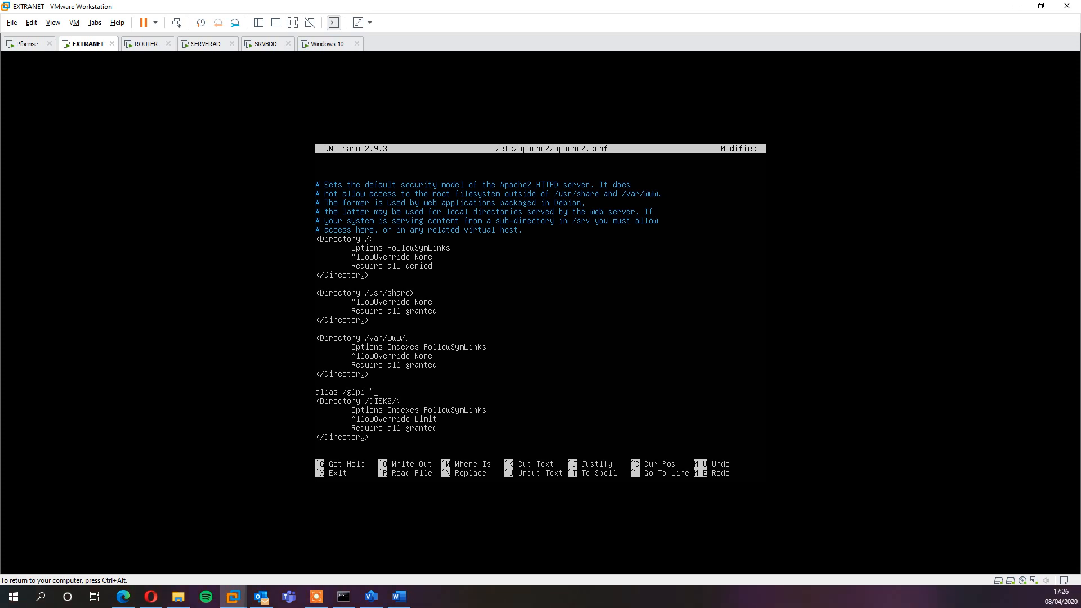
text( "/DISK2/glpi)
key(ctrl+o)
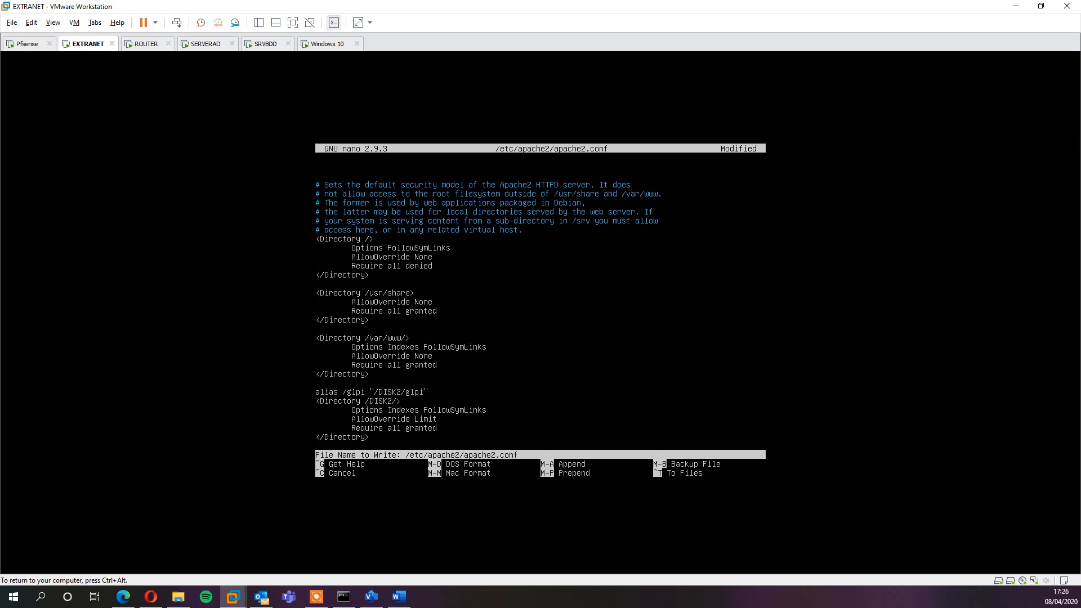
key(Return)
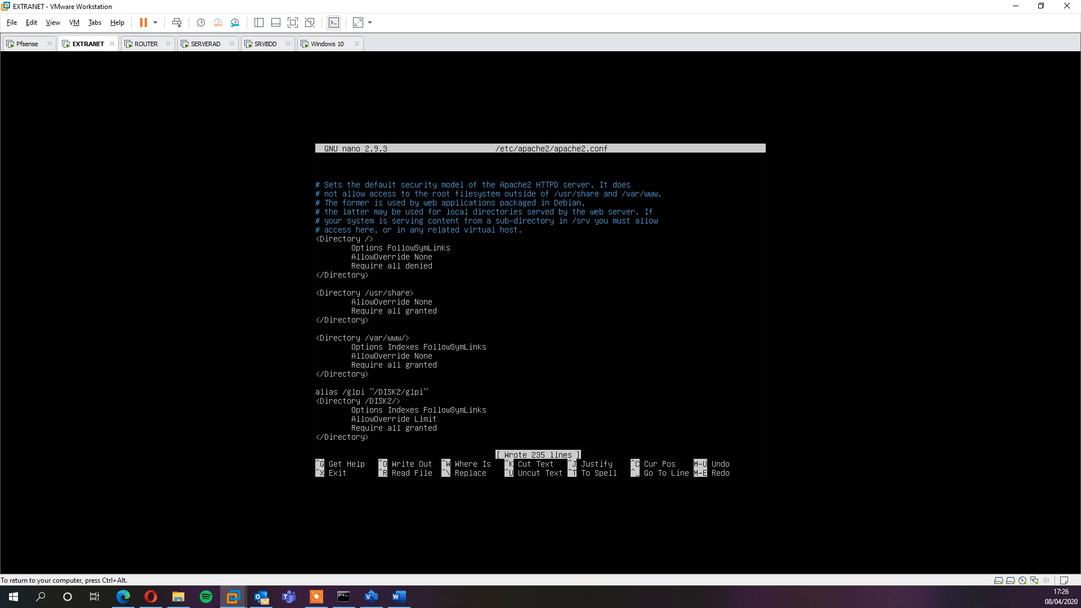
Step: Add the line alias /grr "/DISK2/grr" below the glpi alias, save apache2.conf and exit nano
key(Return)
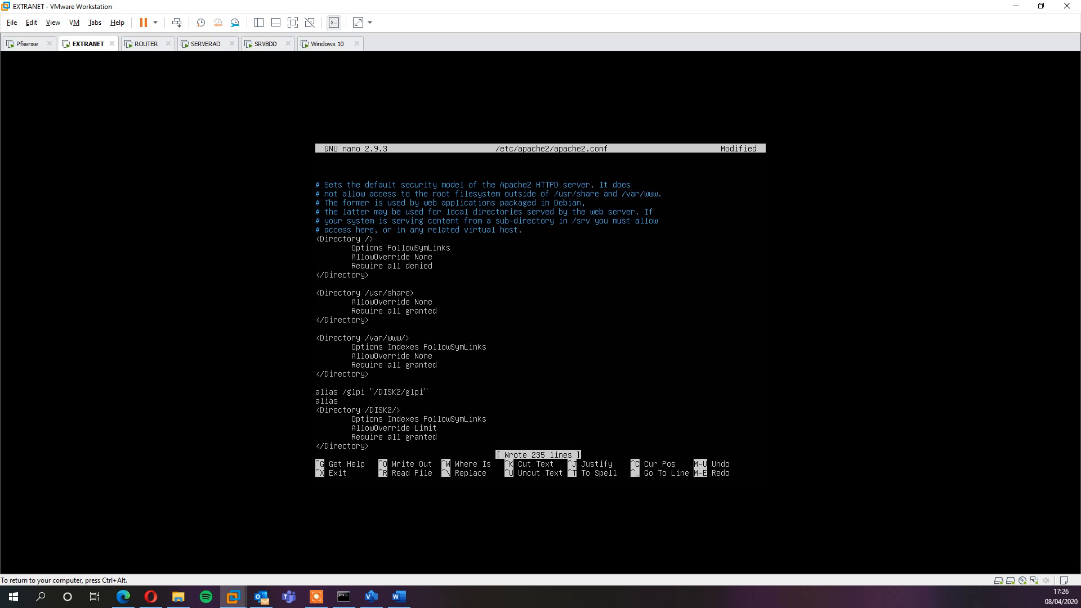
text(alias /grr "/DISK2/grr")
key(Return)
key(ctrl+o)
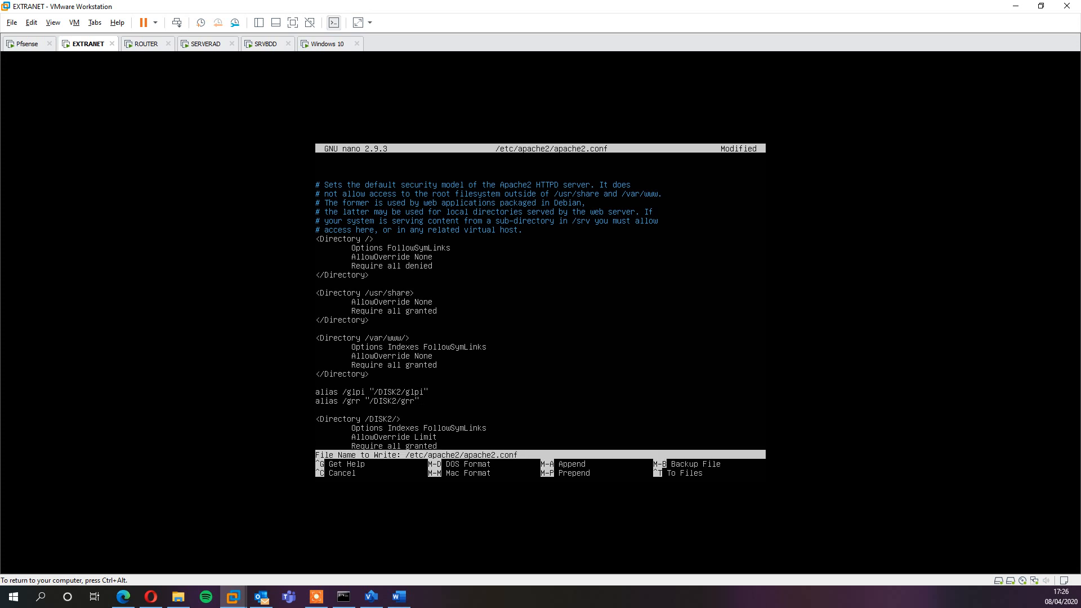
key(Return)
key(ctrl+x)
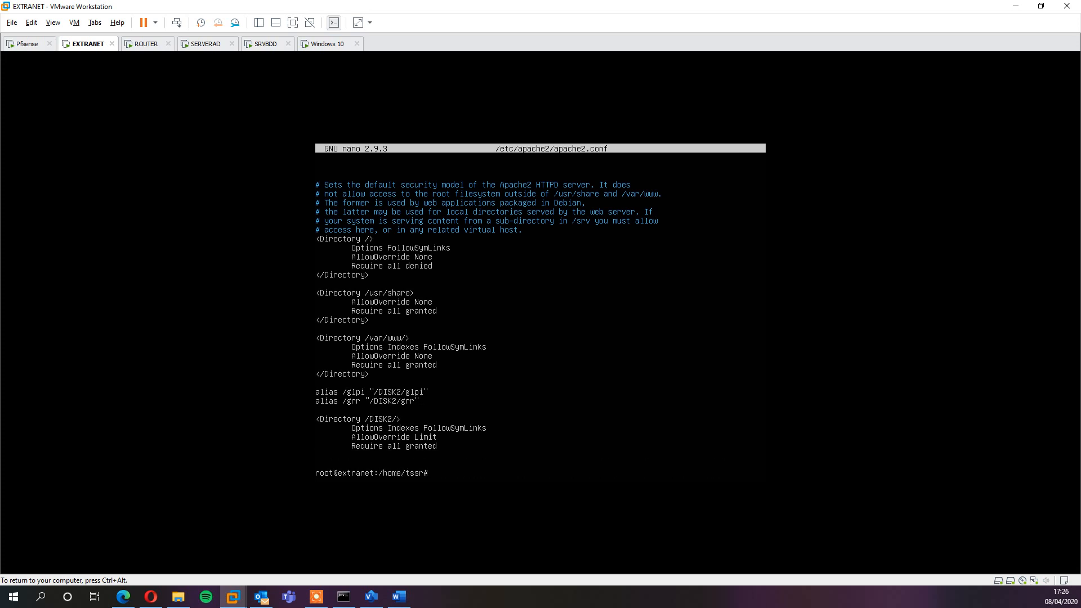
Step: Restart the apache2 service and check its status
text(service apache2 restart)
key(Return)
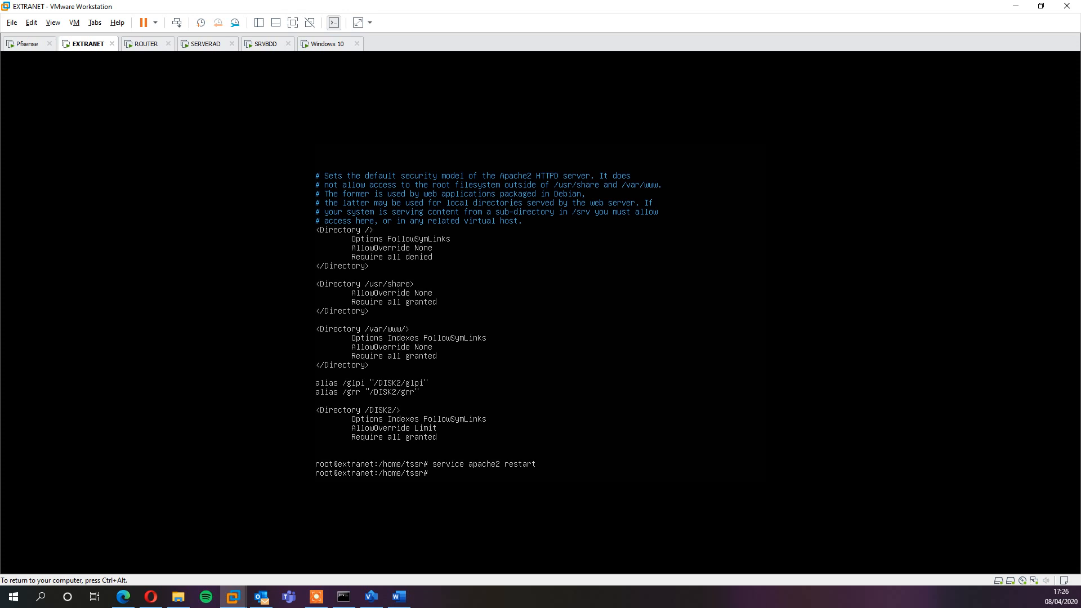
text(service apaches)
text( status)
key(Return)
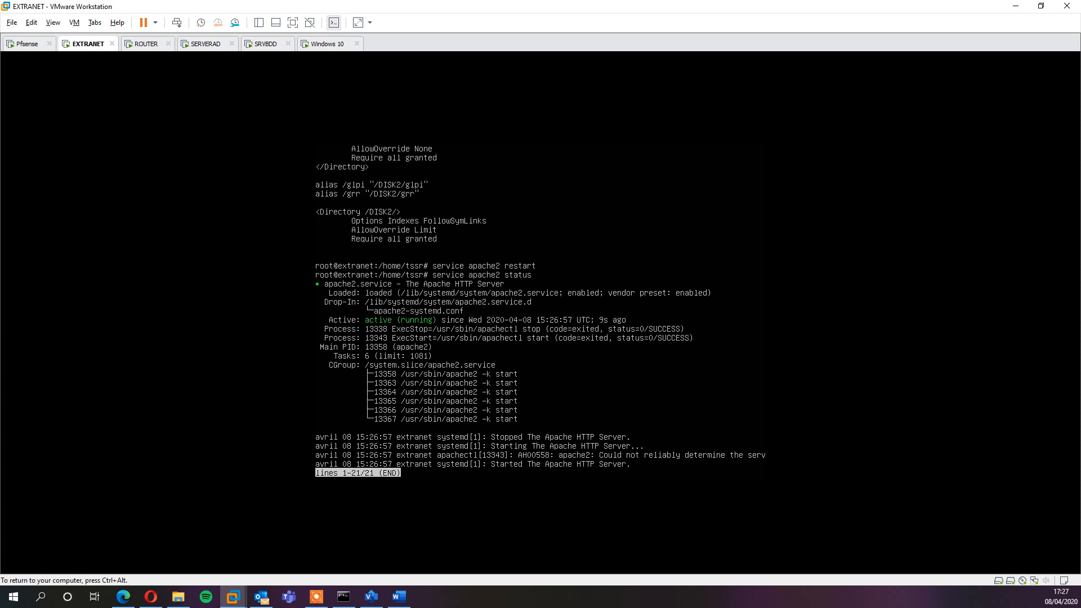
Step: Switch to the Windows 10 virtual machine and sign in with the account password
key(ctrl+alt)
click(315, 45)
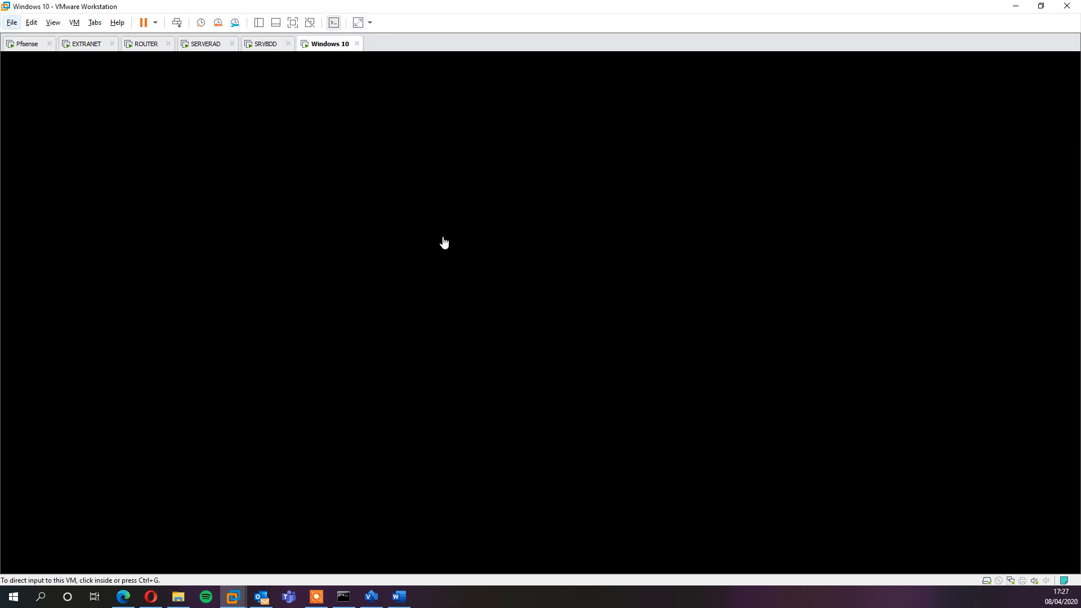
click(443, 242)
click(432, 316)
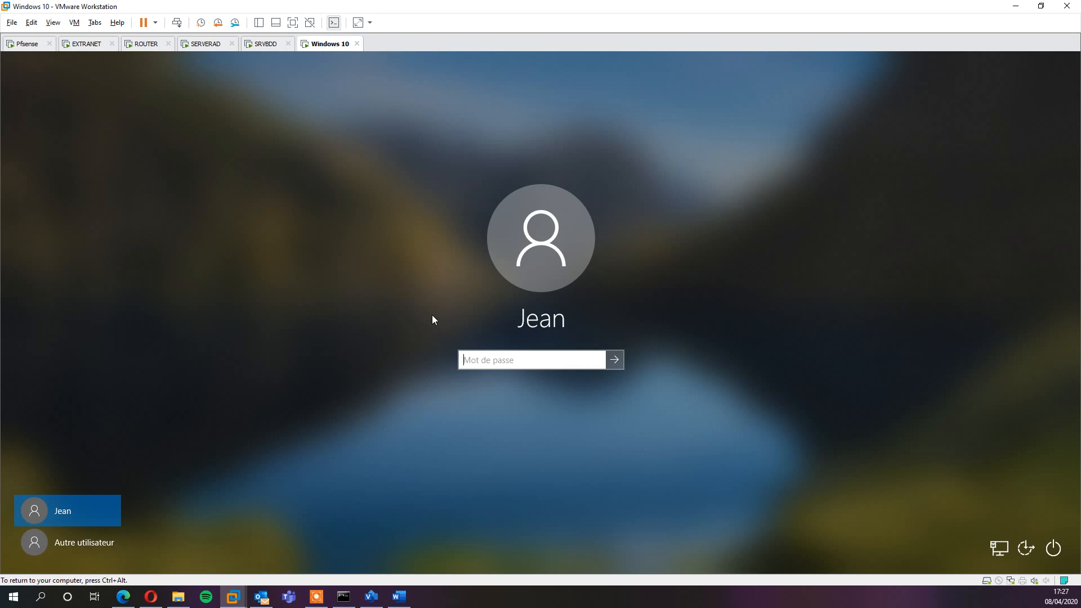
text(****)
key(Delete)
key(Delete)
key(Delete)
key(BackSpace)
key(BackSpace)
text(*******)
key(Return)
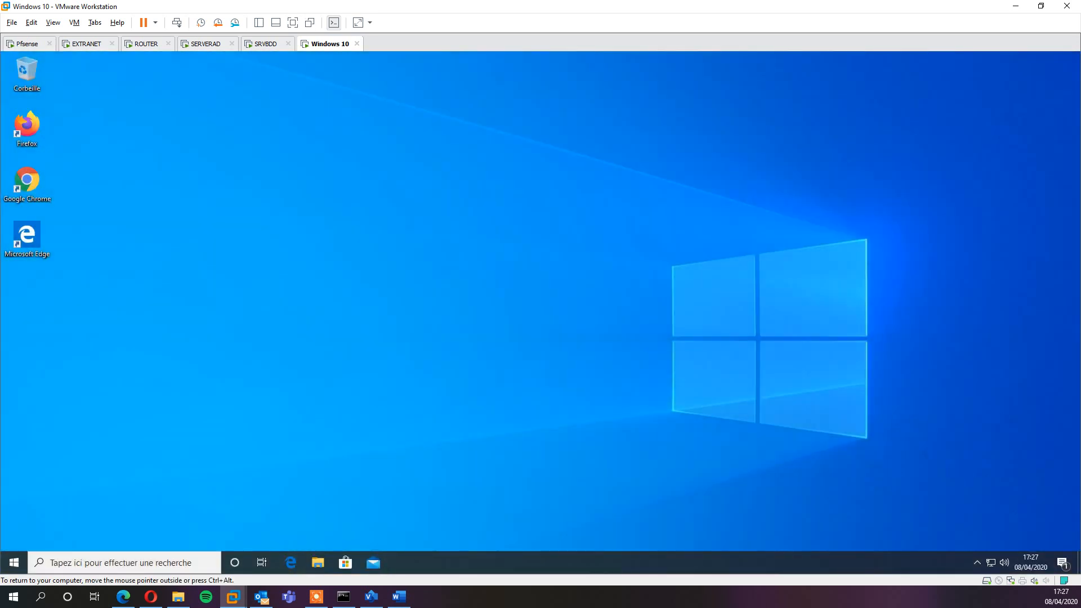
Step: Open Firefox, close the Mozilla privacy tab and load the web server at 192.168.50.241
double_click(42, 134)
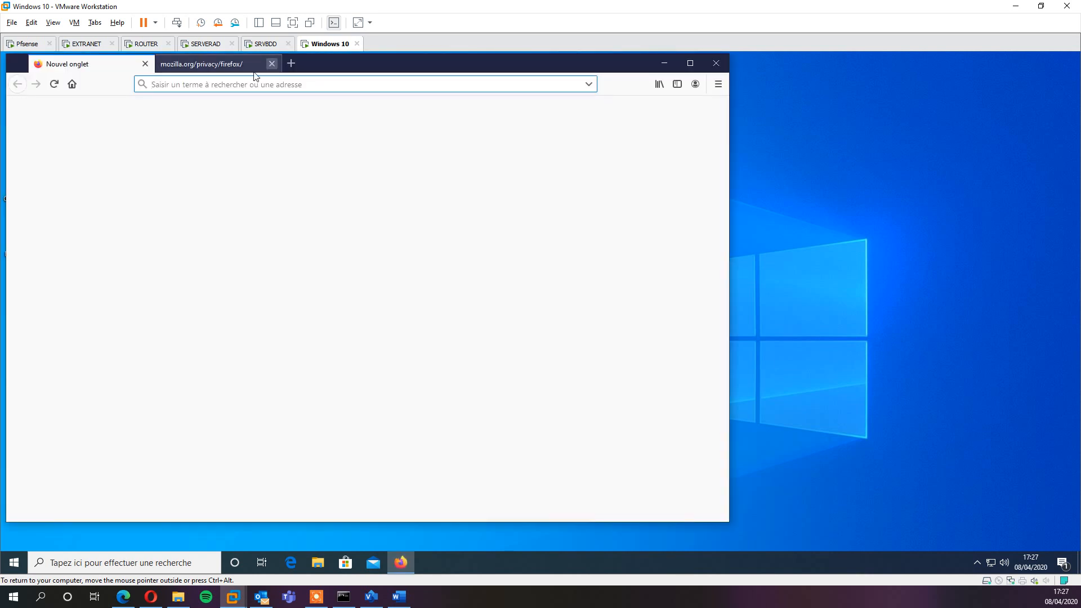
click(271, 63)
text(192.168)
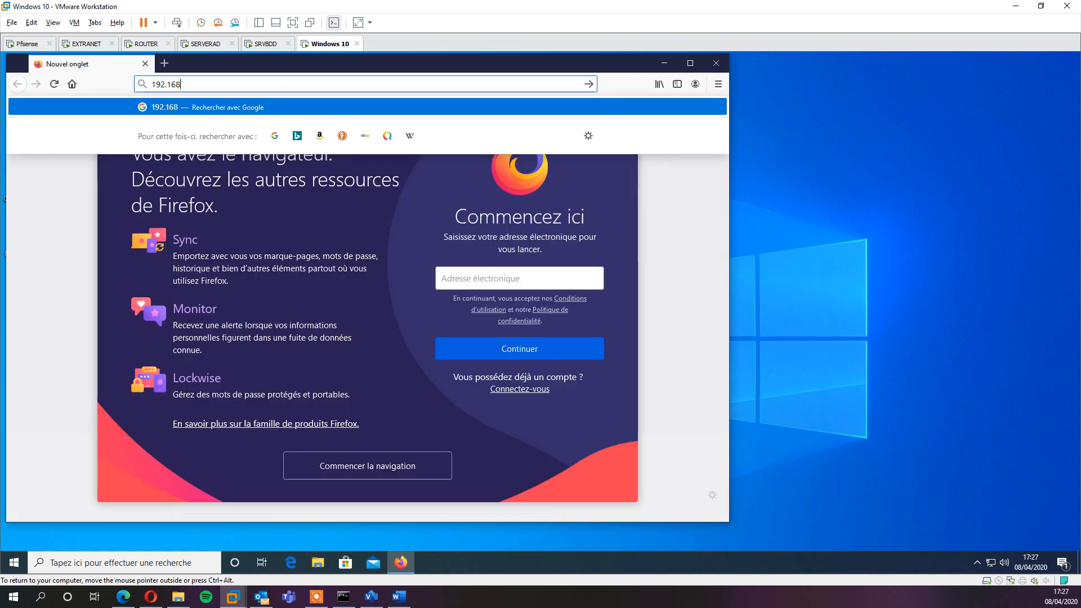
text(.50.)
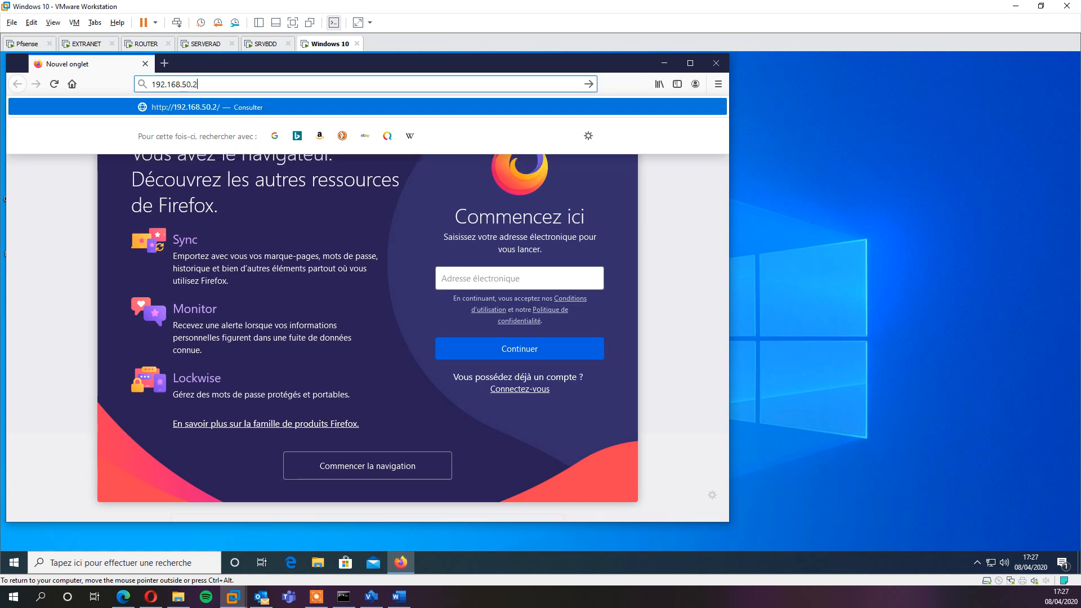
text(241)
key(Return)
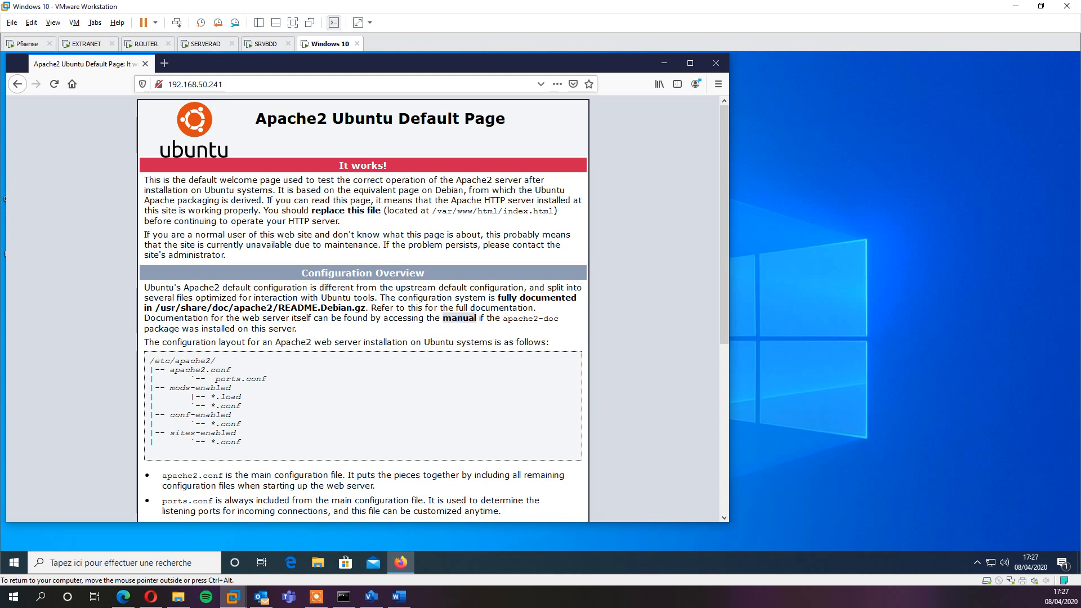
Step: Load 192.168.50.241/glpi to test the glpi alias and open a new browser tab
click(242, 84)
click(242, 85)
text(/)
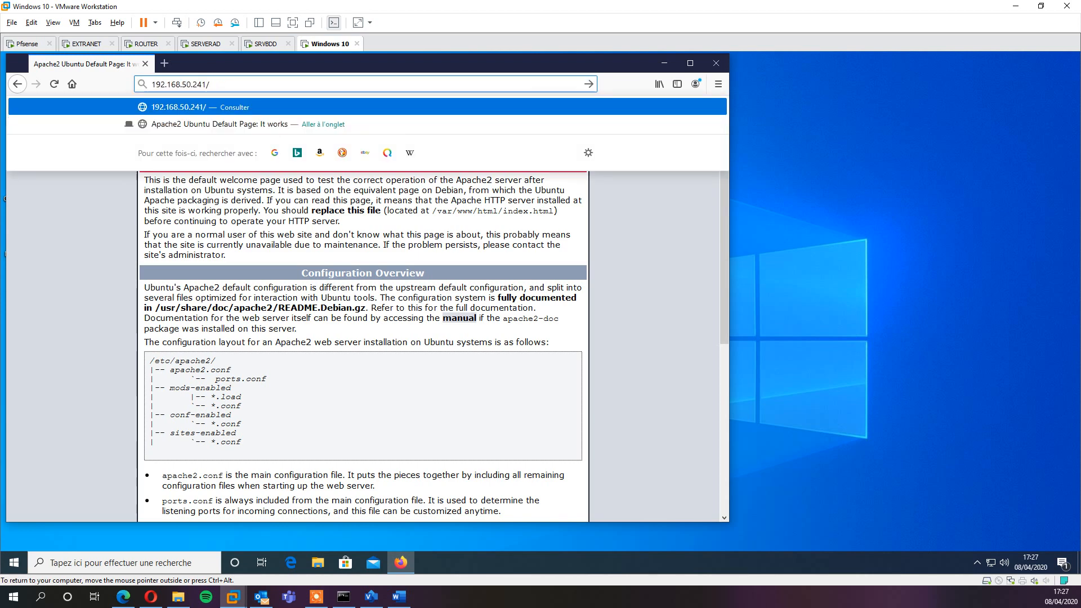
text(glpi)
key(Return)
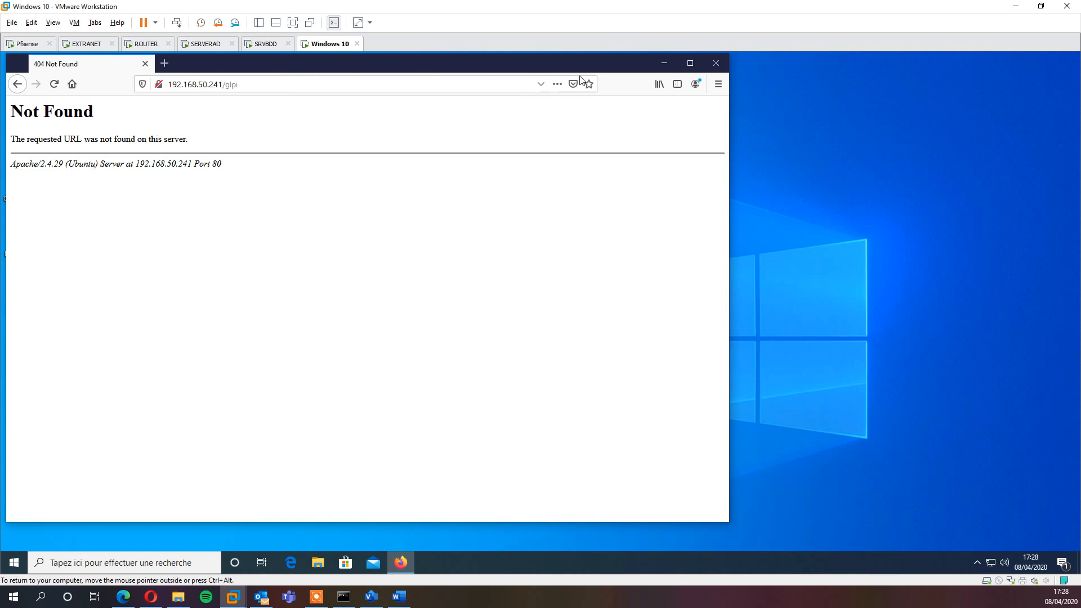
click(164, 63)
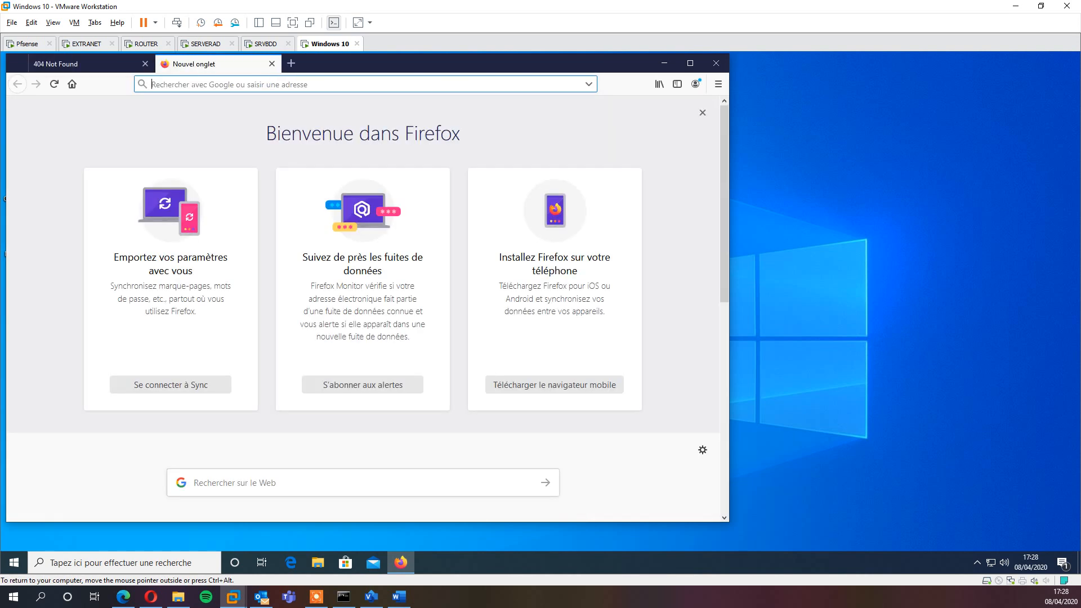
Step: Unlock the SERVERAD virtual machine with the administrator password and close its open management windows
click(205, 44)
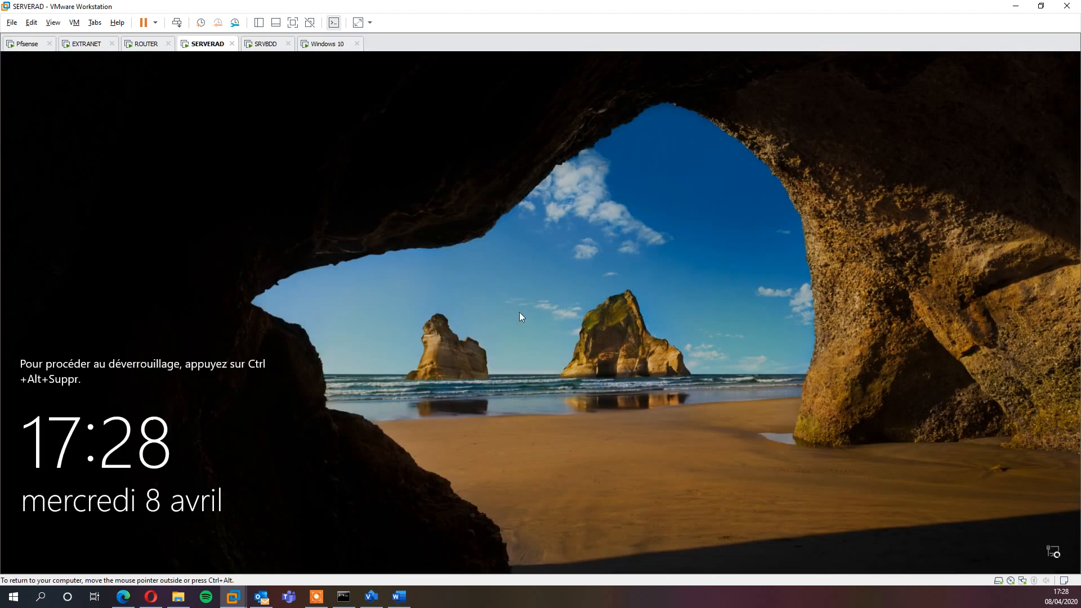
key(ctrl+alt+Insert)
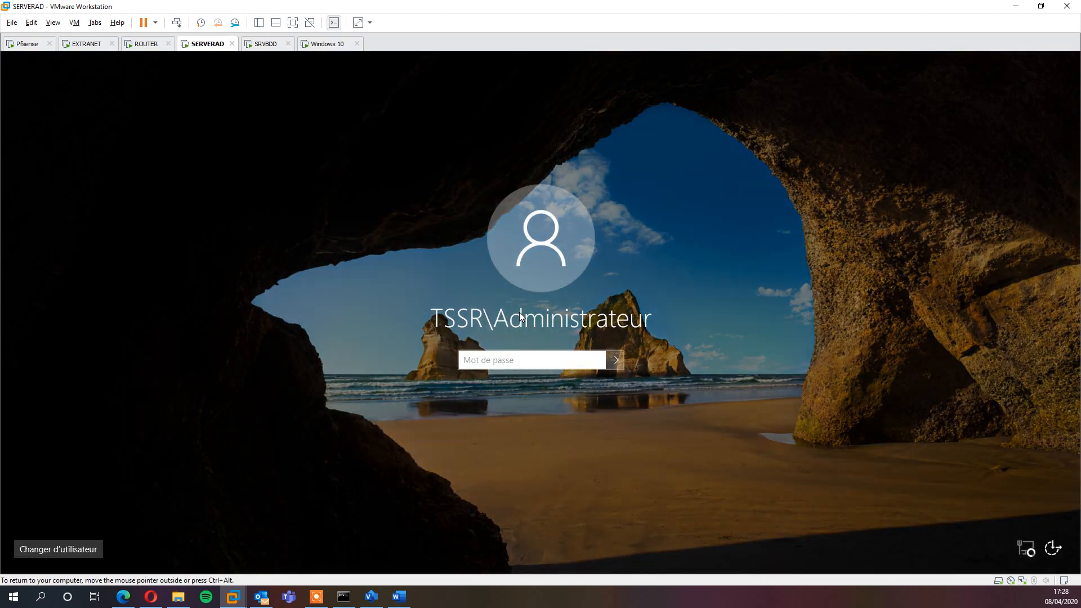
text(********)
key(Return)
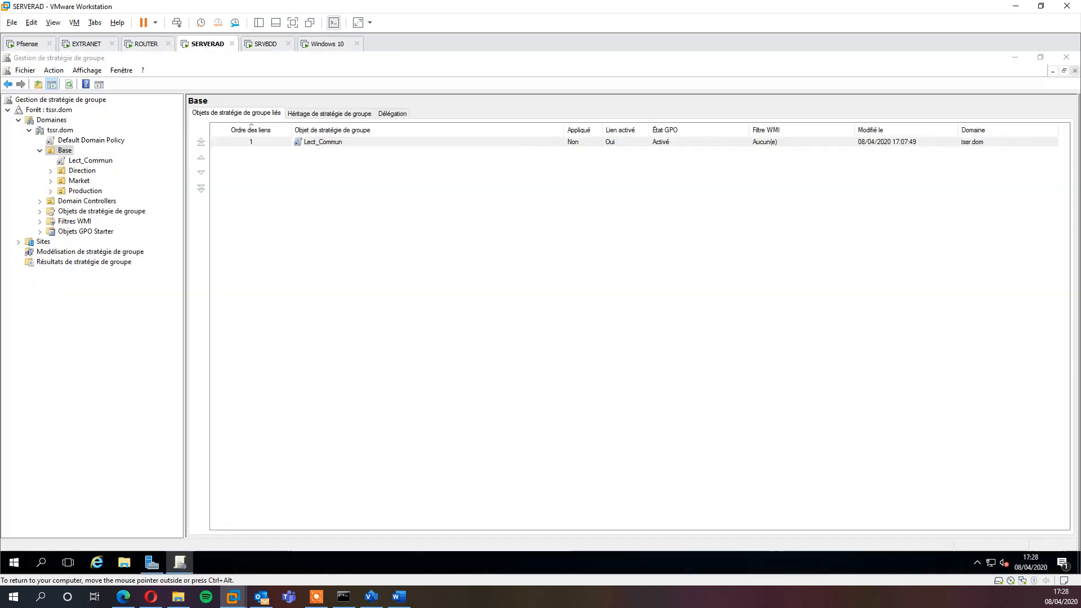
click(1066, 57)
click(1066, 57)
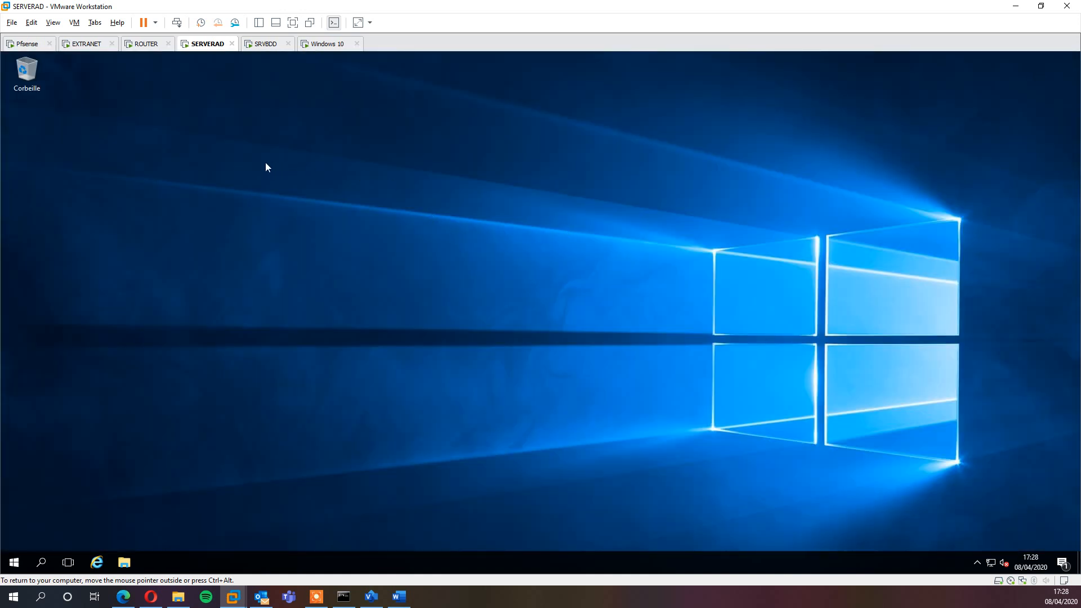
Step: Return to the EXTRANET virtual machine, leave the Apache status display and install the openssh-server package
click(83, 44)
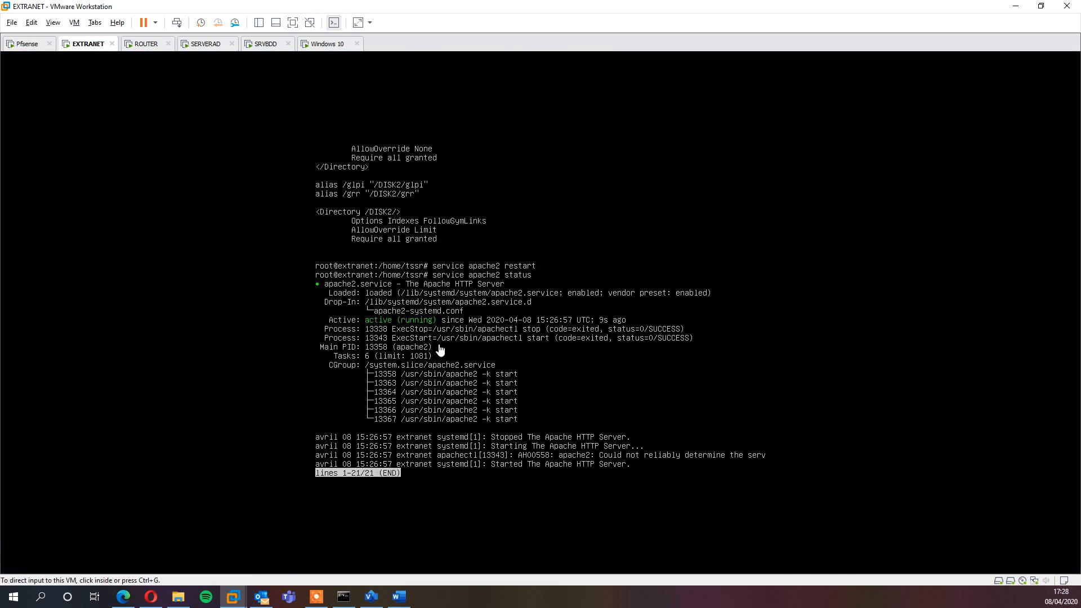
text(q)
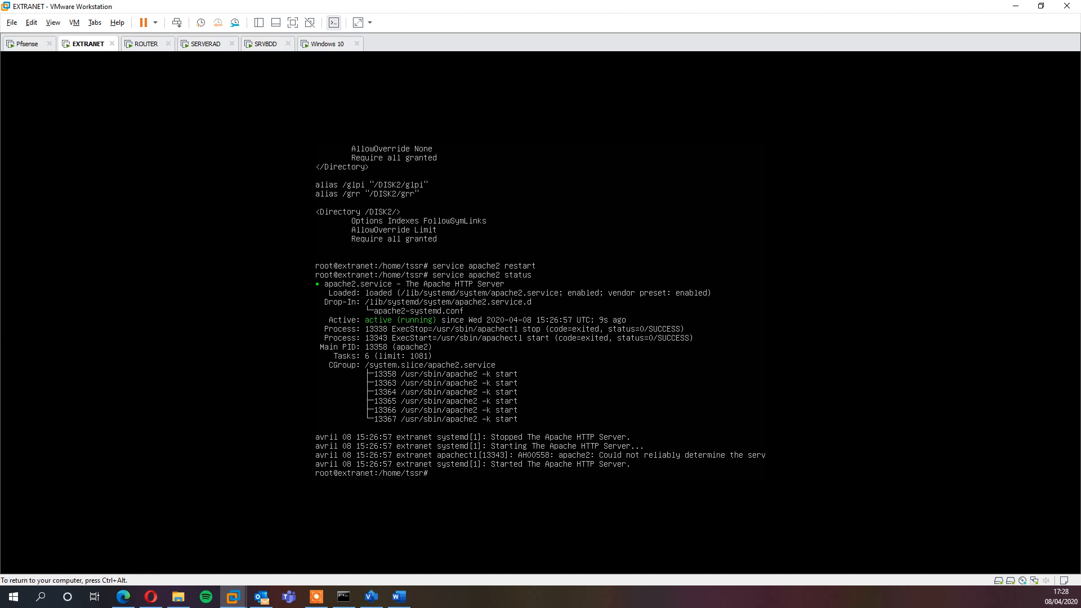
text(apt install openss)
key(BackSpace)
text(h-server)
key(Return)
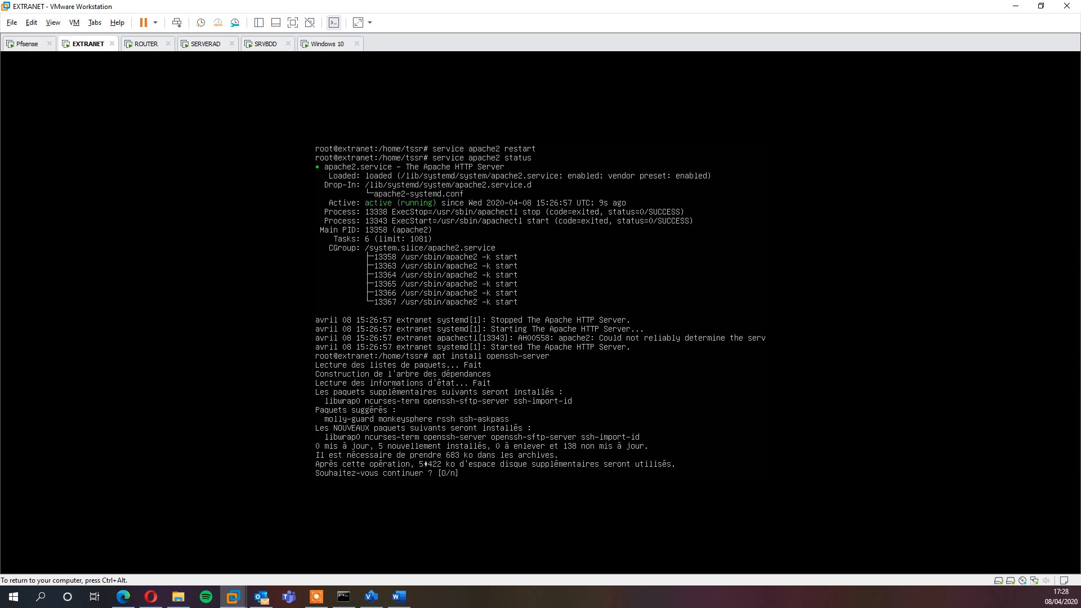
text(o)
key(Return)
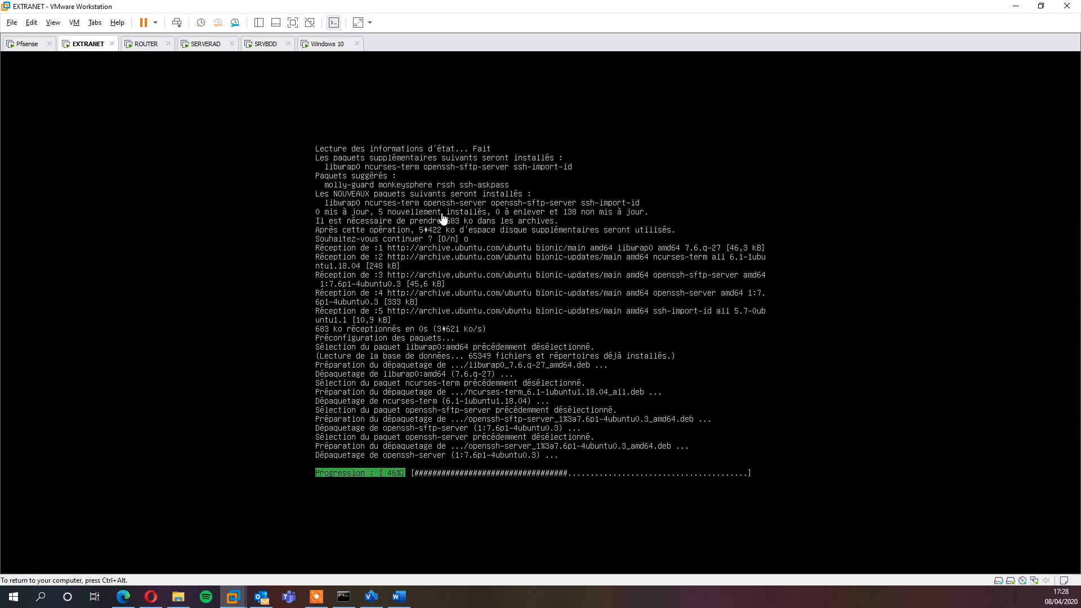
Step: Switch to the SERVERAD virtual machine, open Internet Explorer and accept its recommended security and compatibility settings
click(205, 43)
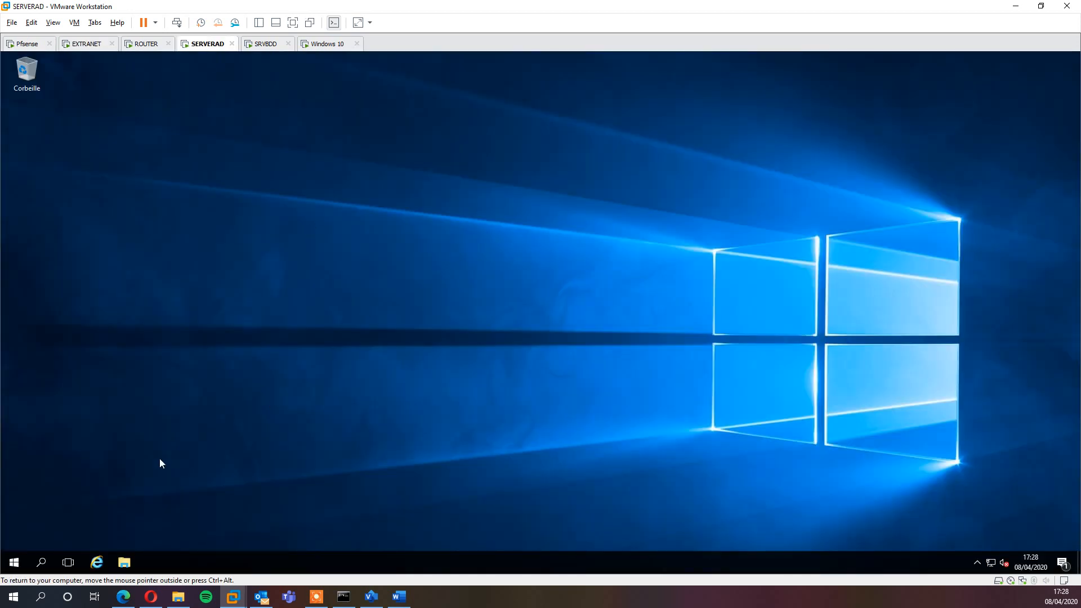
click(97, 561)
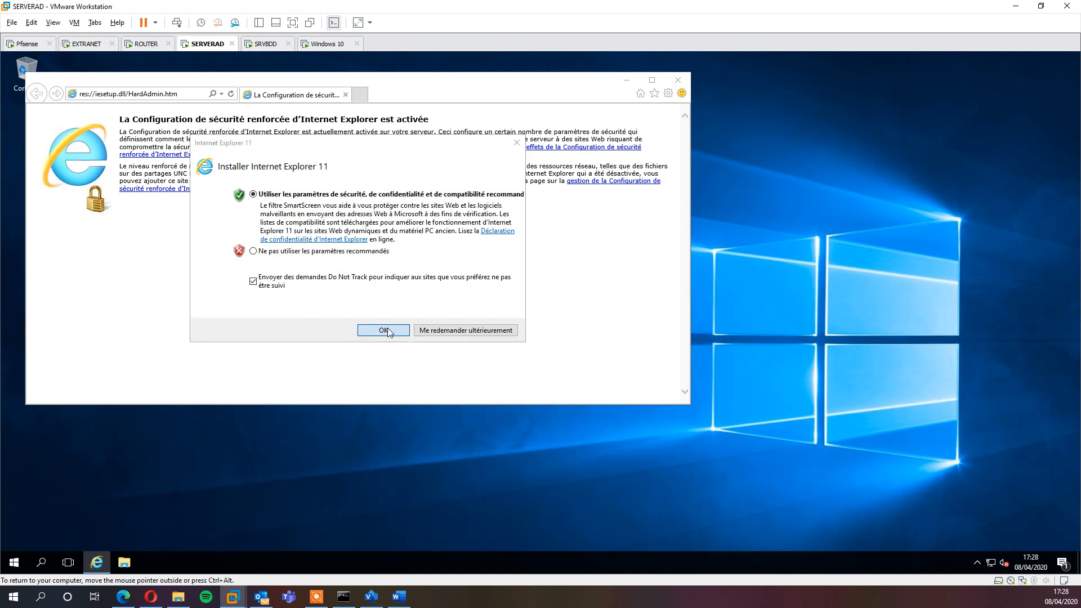
click(396, 332)
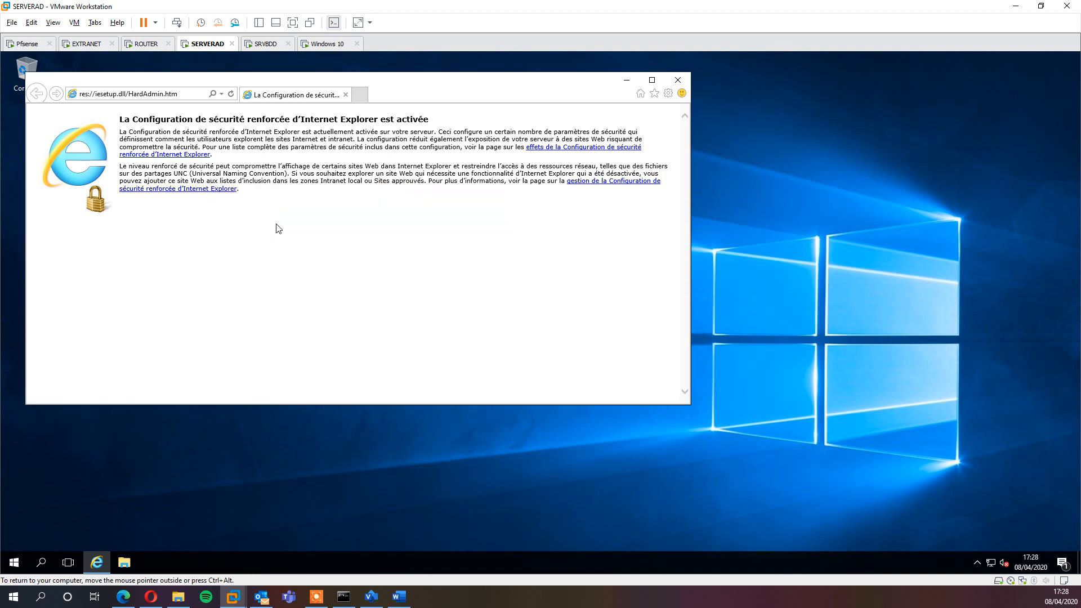
Step: Turn off Internet Explorer Enhanced Security Configuration for administrators in the local server properties of Server Manager, then minimize it
click(26, 563)
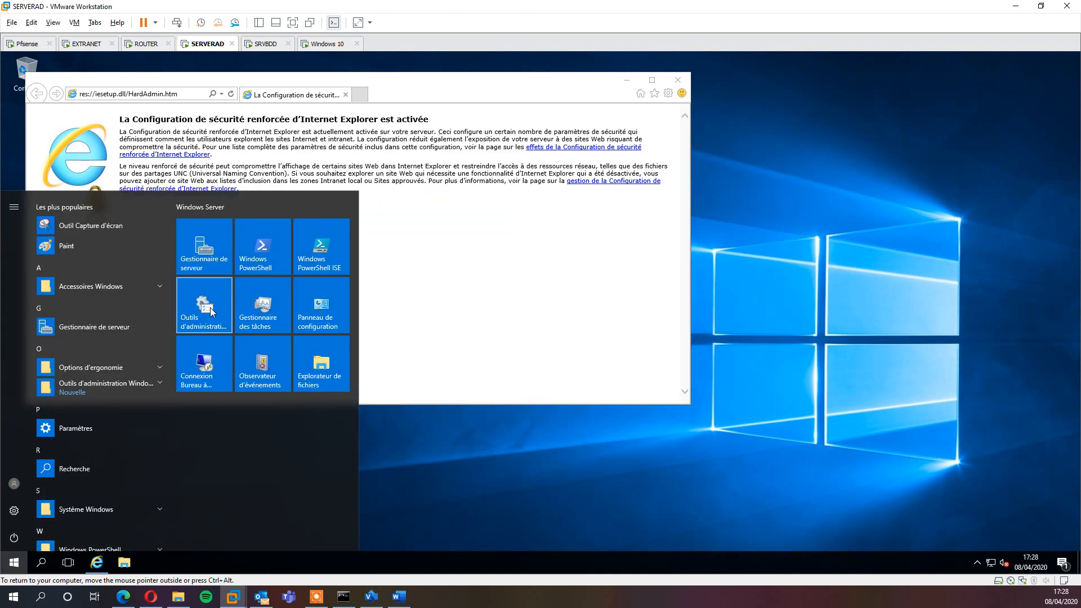
click(212, 256)
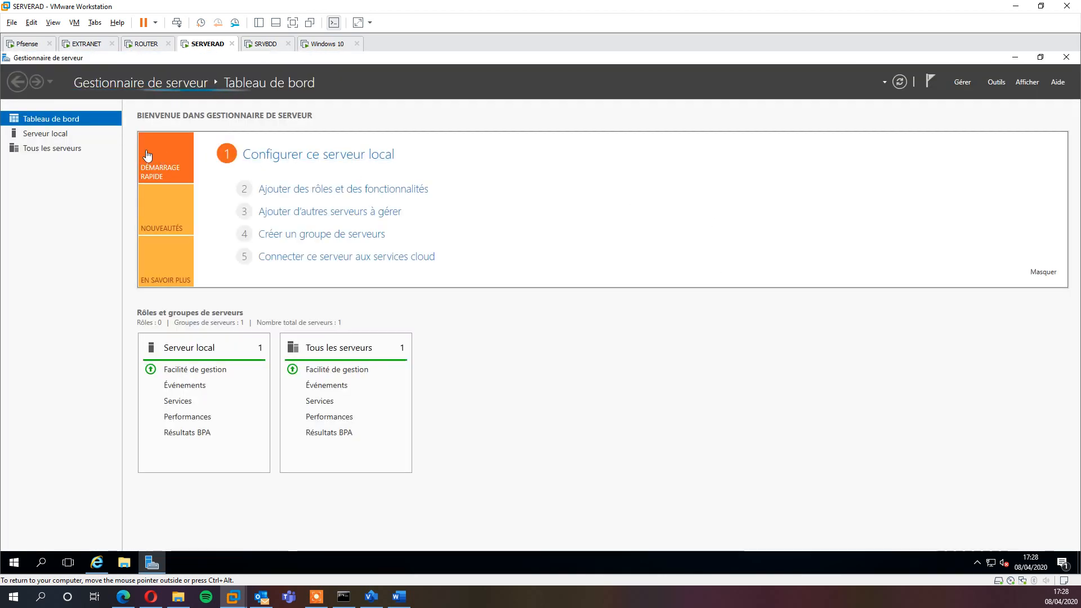
click(45, 133)
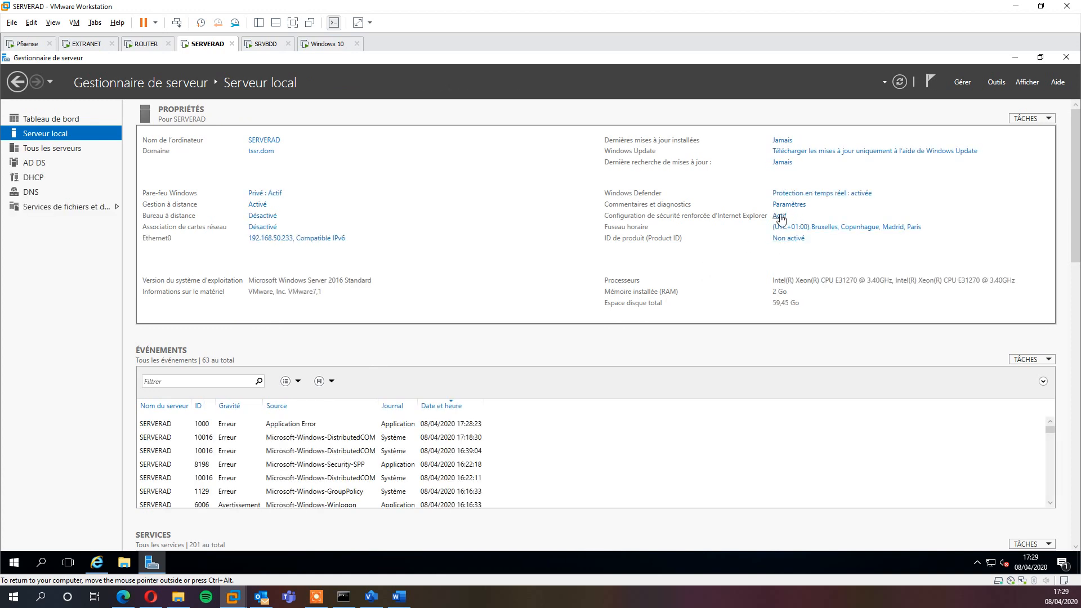
click(780, 219)
click(483, 294)
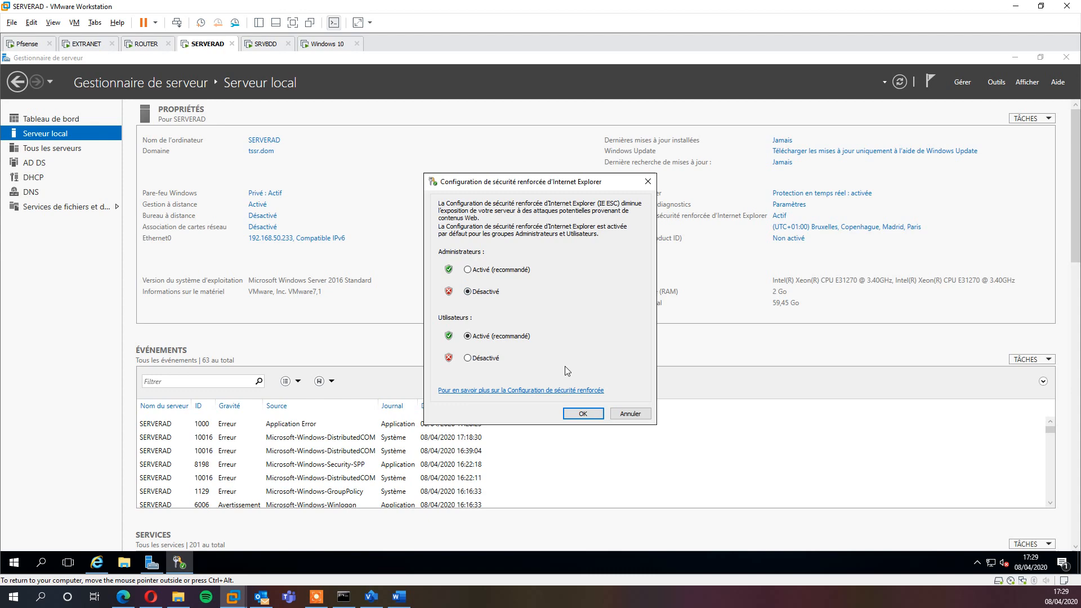
click(583, 413)
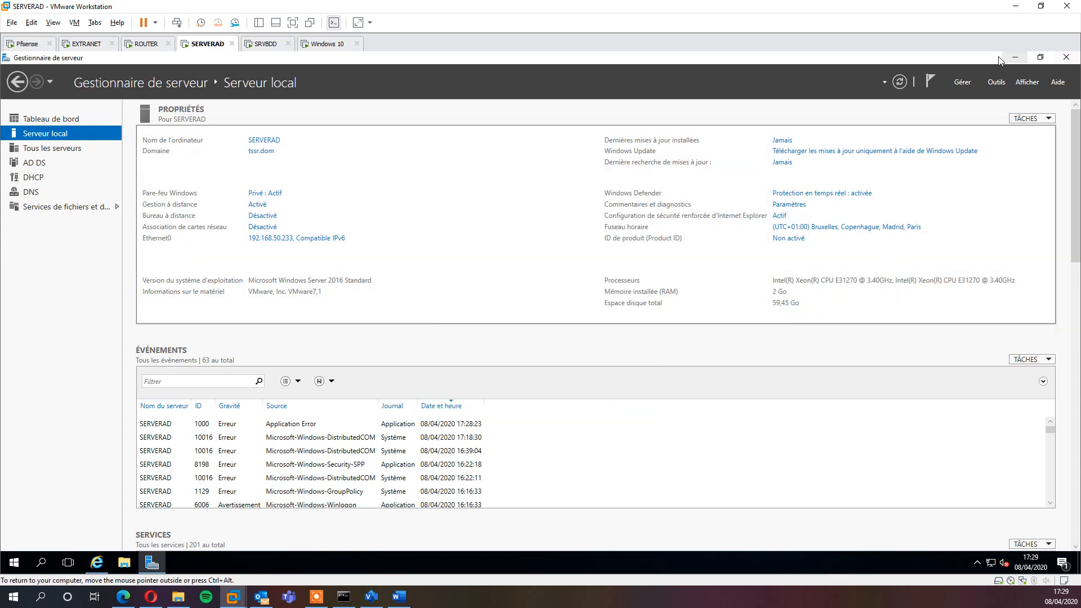
click(1015, 62)
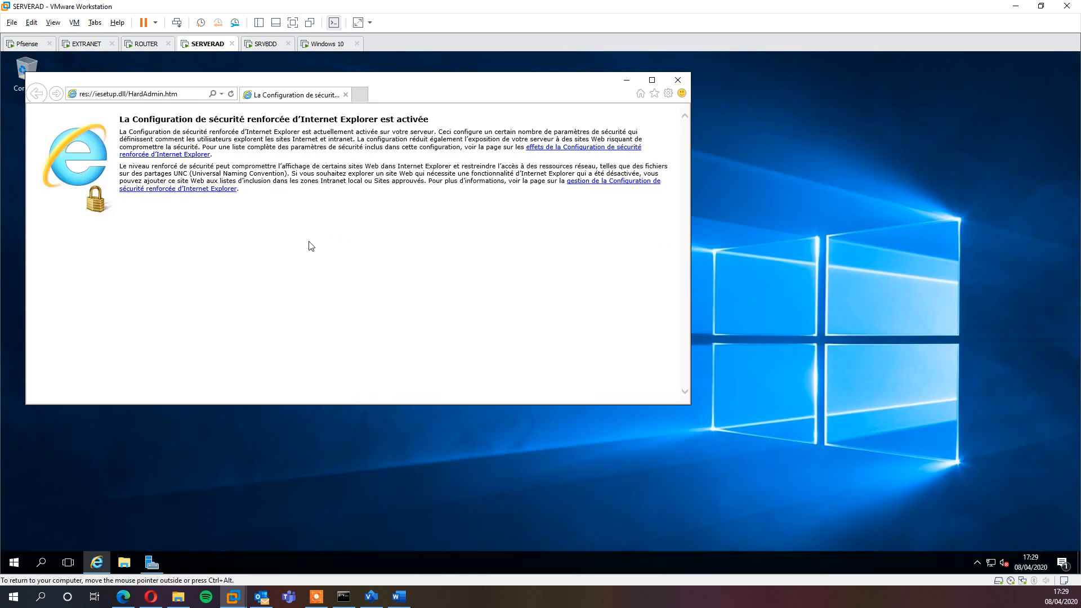
Step: Restart Internet Explorer, search for edge and open the Microsoft Edge download page
click(678, 82)
click(96, 562)
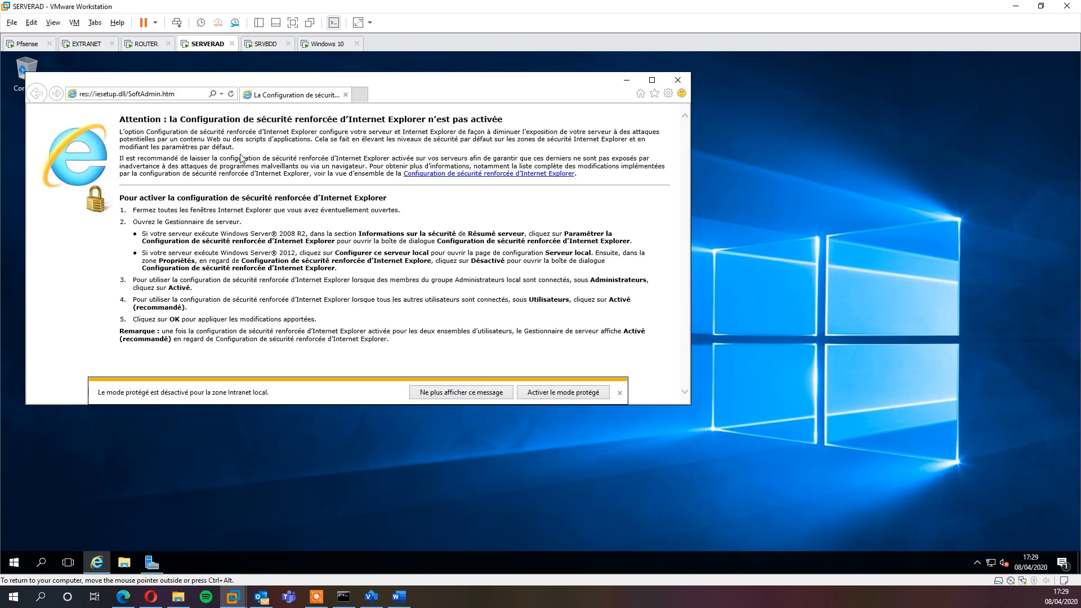
click(173, 94)
text(edge)
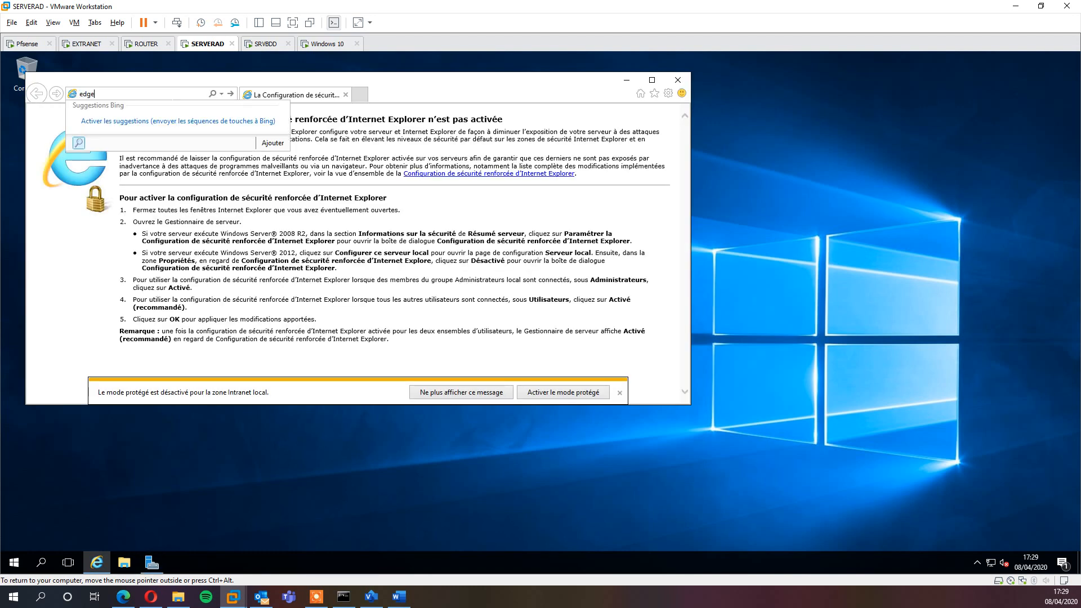
key(Return)
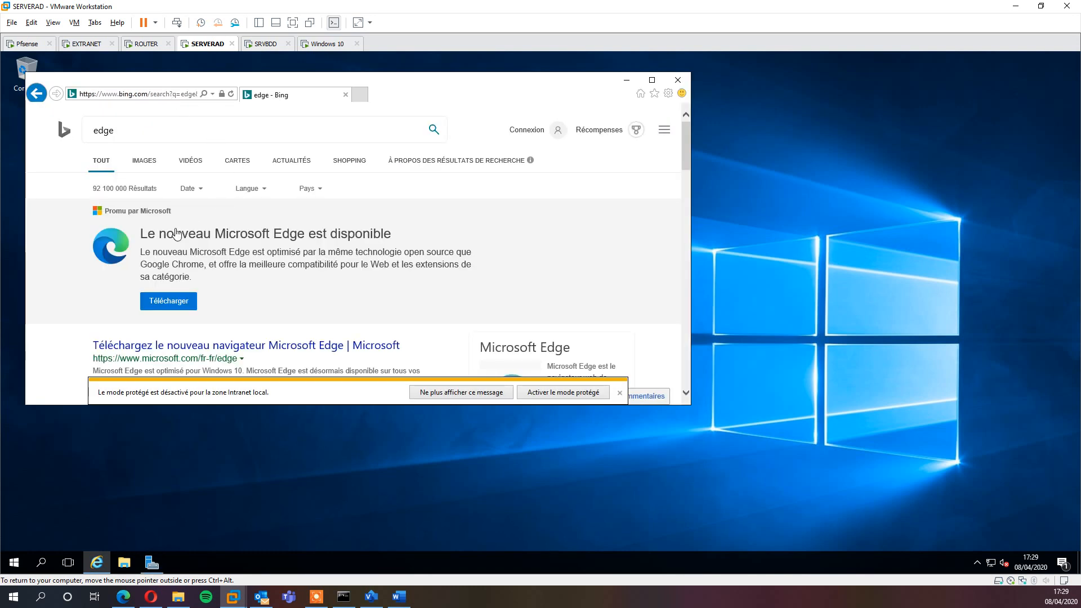
click(171, 325)
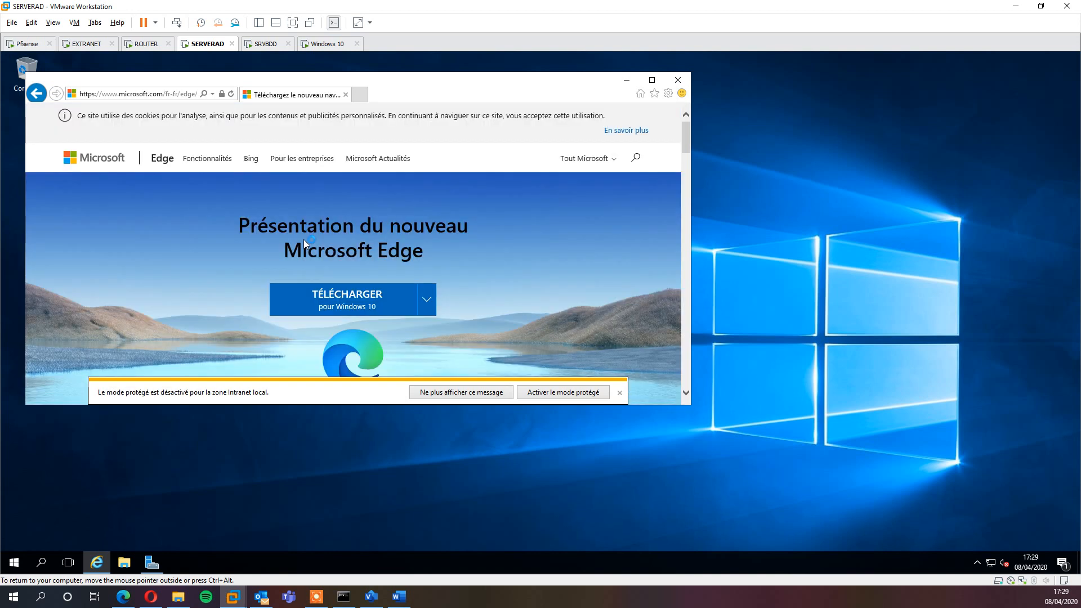
Step: Download Microsoft Edge for Windows 10, run its installer and complete the browser's initial setup
click(326, 295)
click(527, 345)
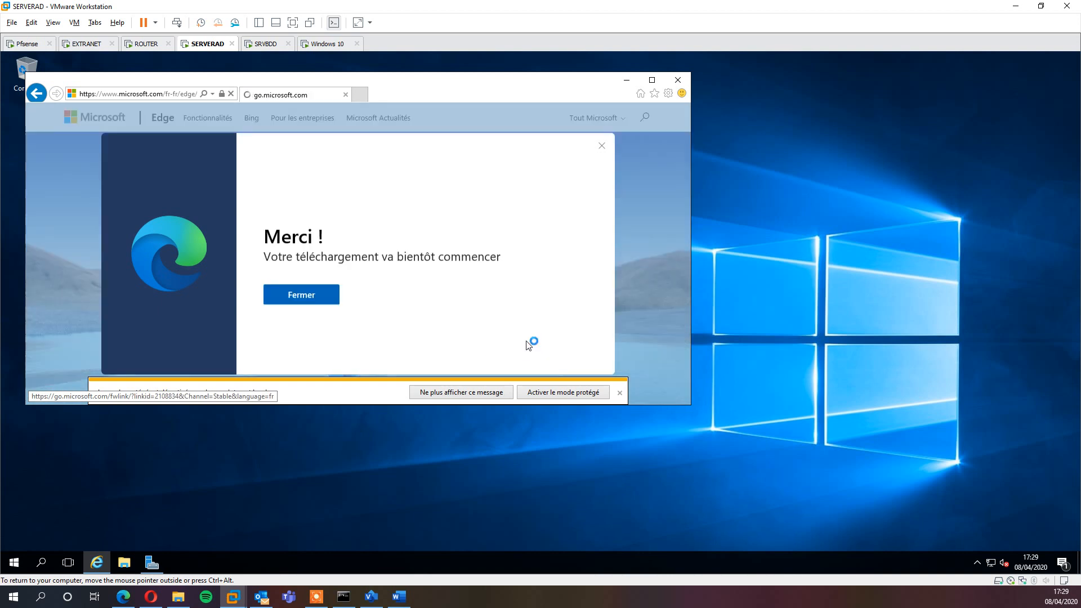
click(483, 392)
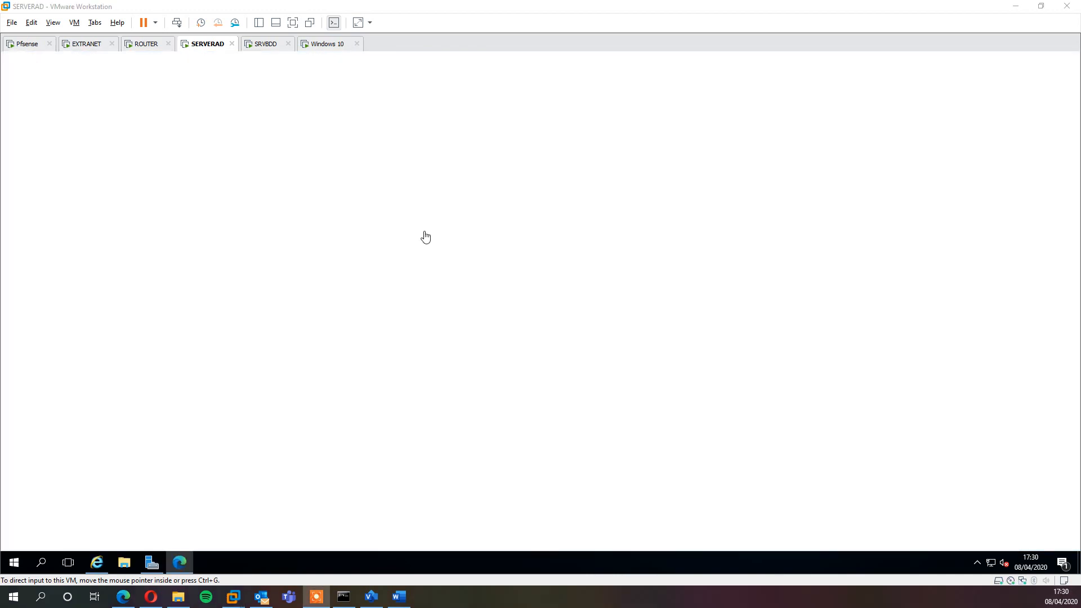
click(575, 370)
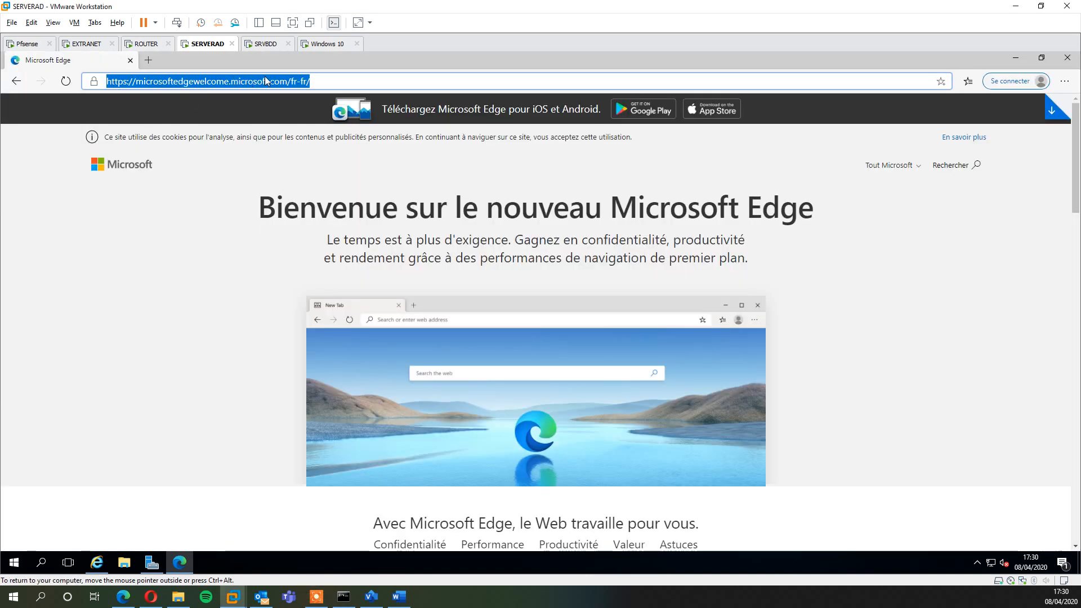
Step: Search for winscp in Edge and download the WinSCP 5.17.3 installer from the official site
text(winscp)
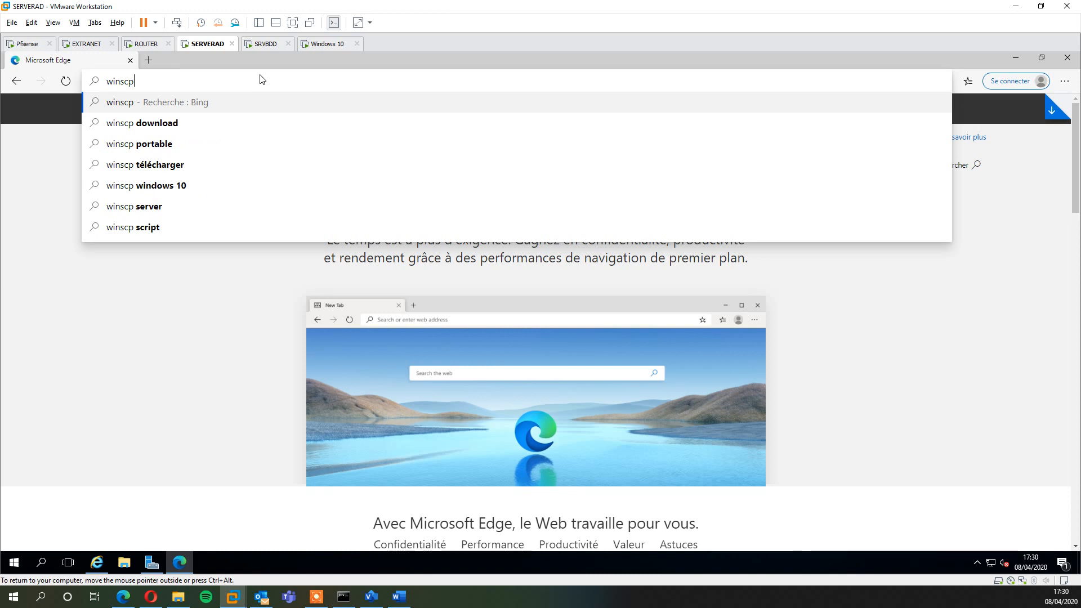
key(Return)
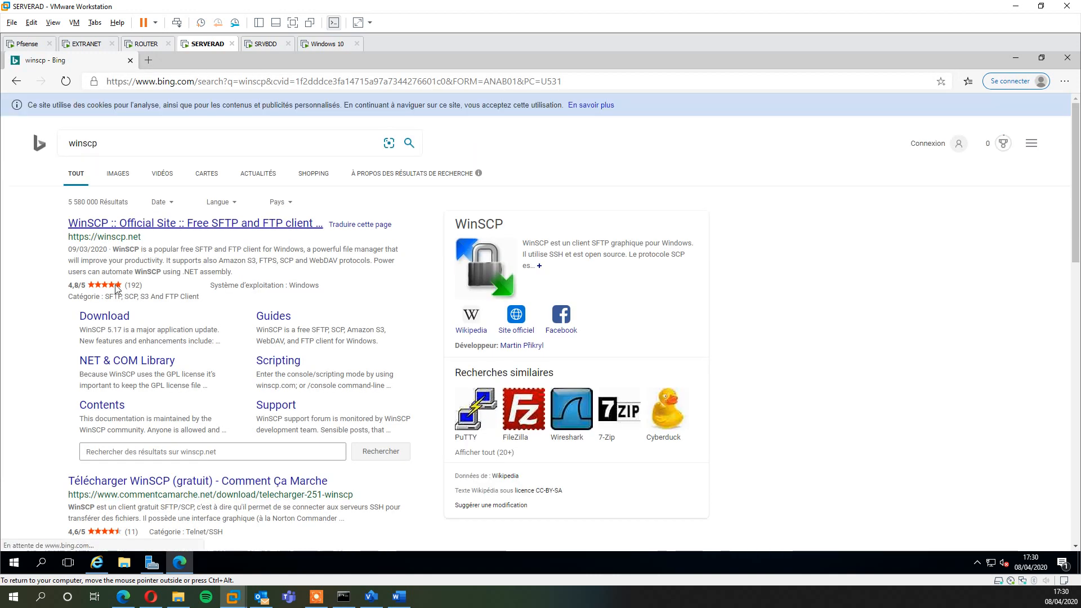
click(102, 317)
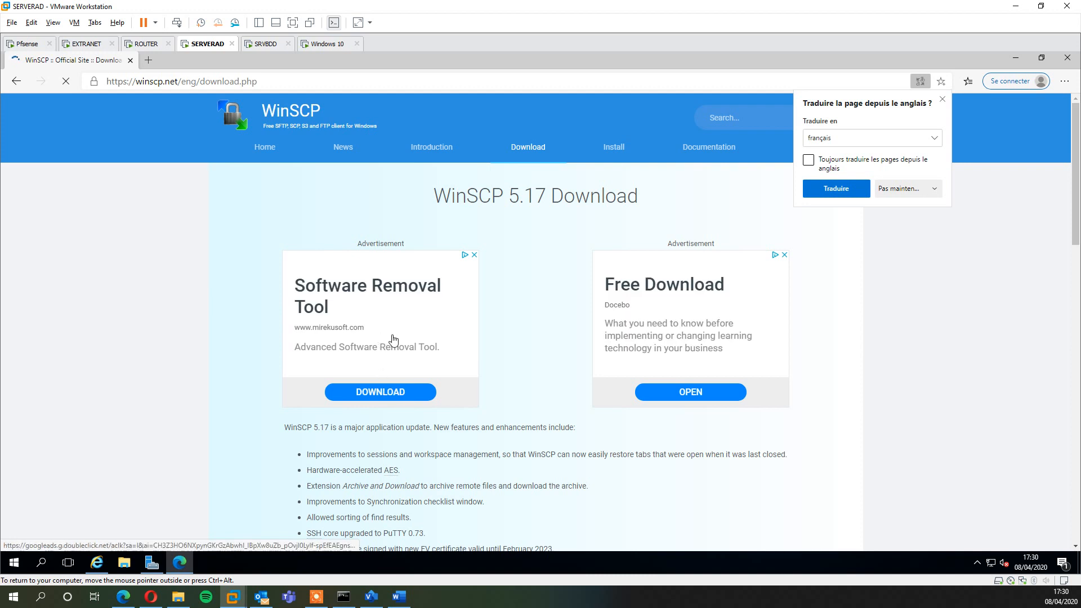
scroll(433, 322, down, 1)
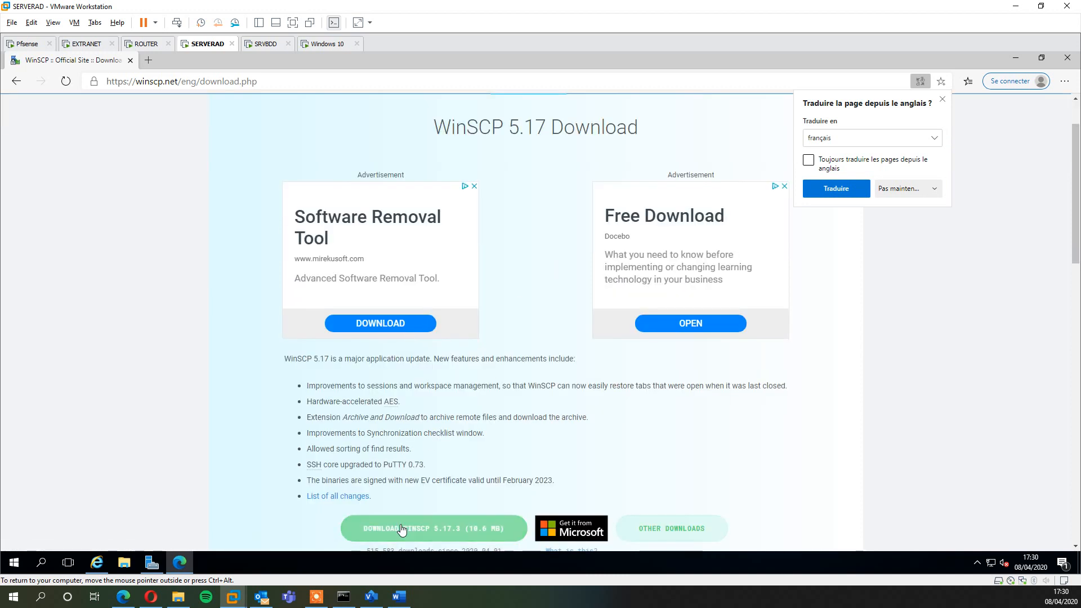
click(435, 528)
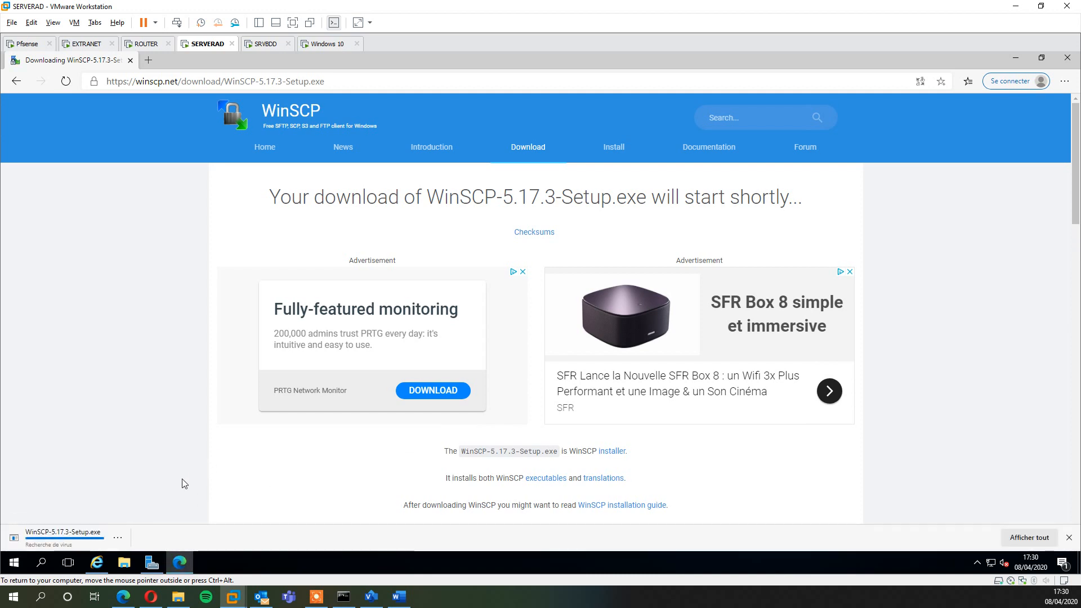
Step: Search for glpi in a new browser tab and download glpi-9.4.5.tgz from the project's GitHub release page
click(148, 59)
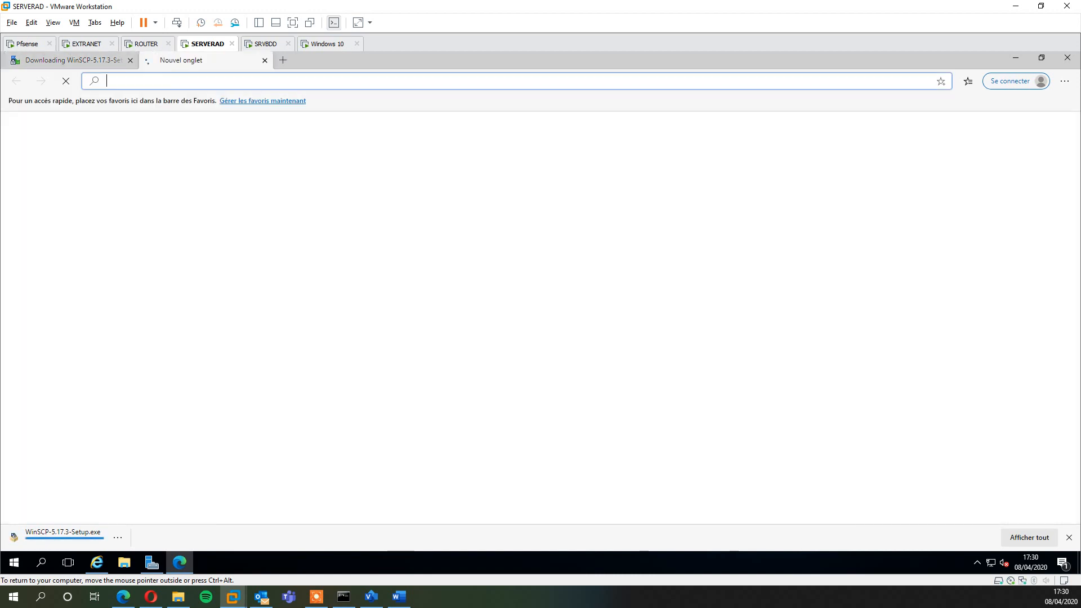
text(glpi)
key(Return)
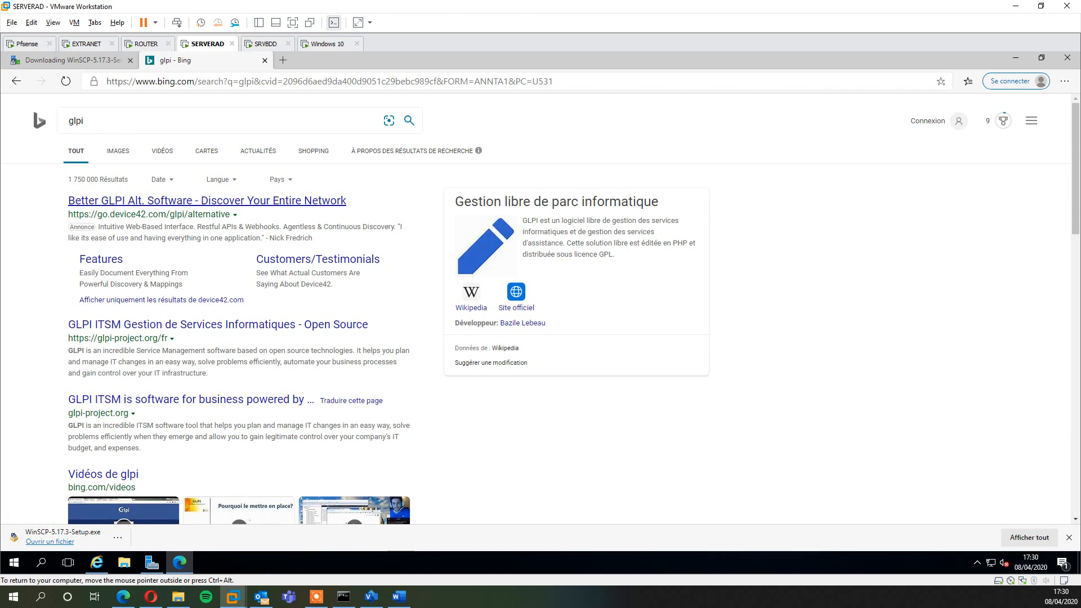
click(112, 324)
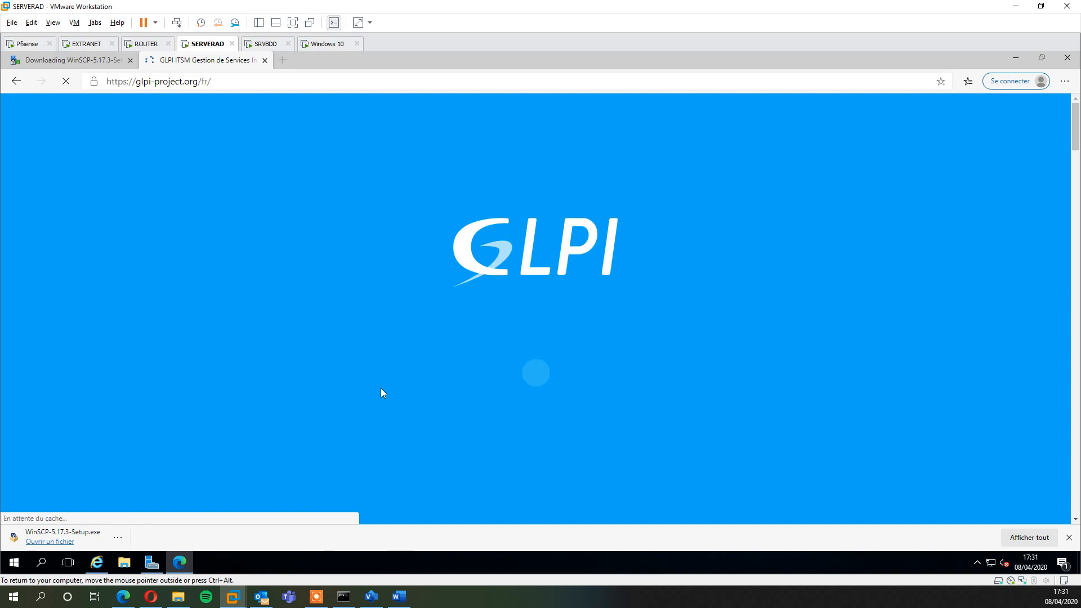
click(557, 377)
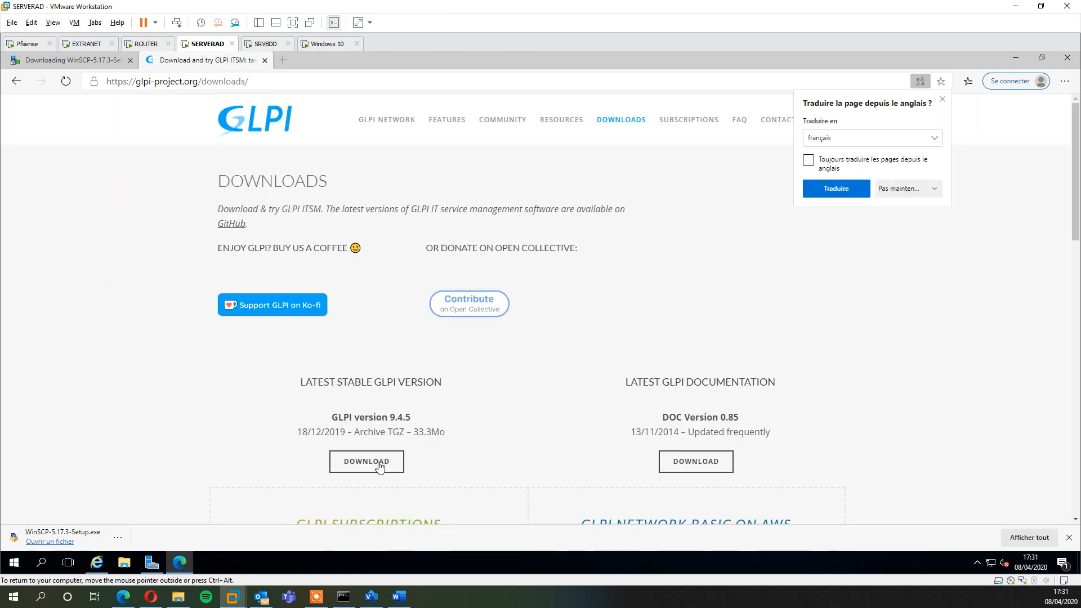
click(378, 465)
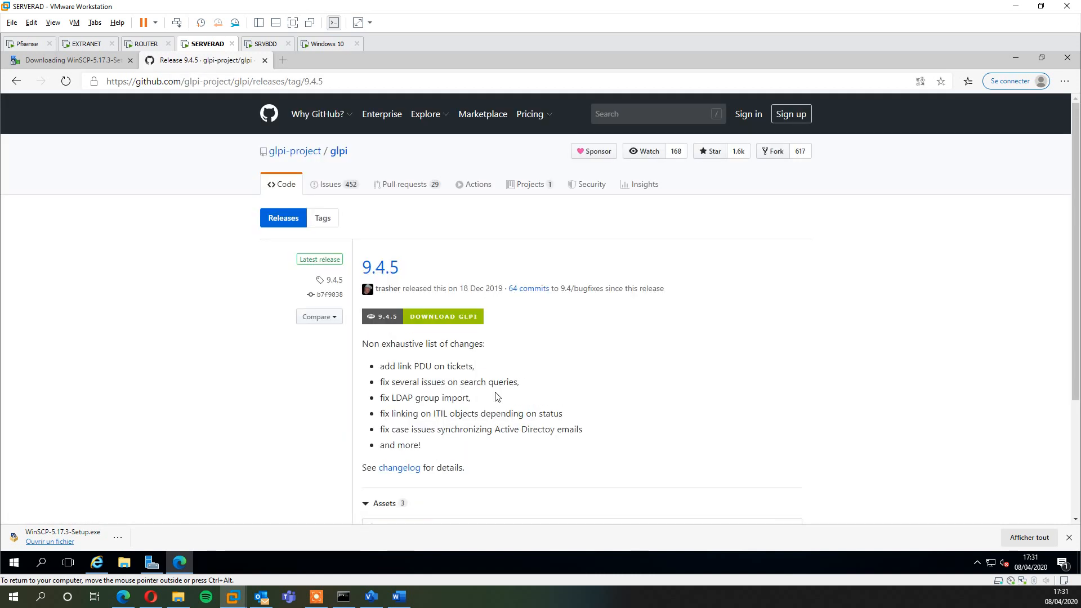
scroll(496, 397, down, 2)
click(418, 400)
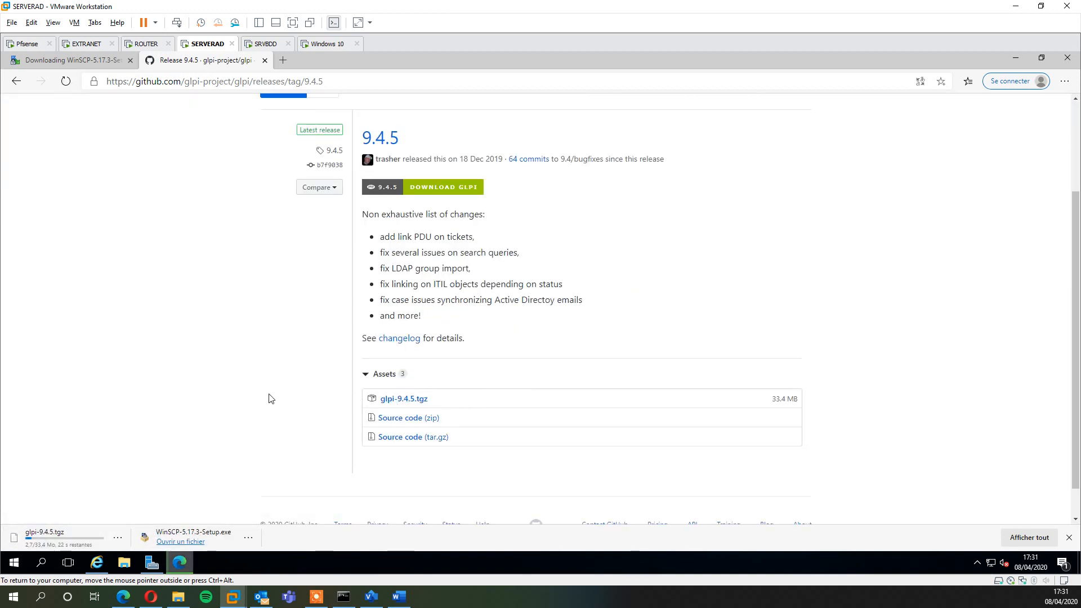
Step: Search for fusioninventory in a new browser tab and open the official site's FusionInventory for GLPI installation page
click(283, 61)
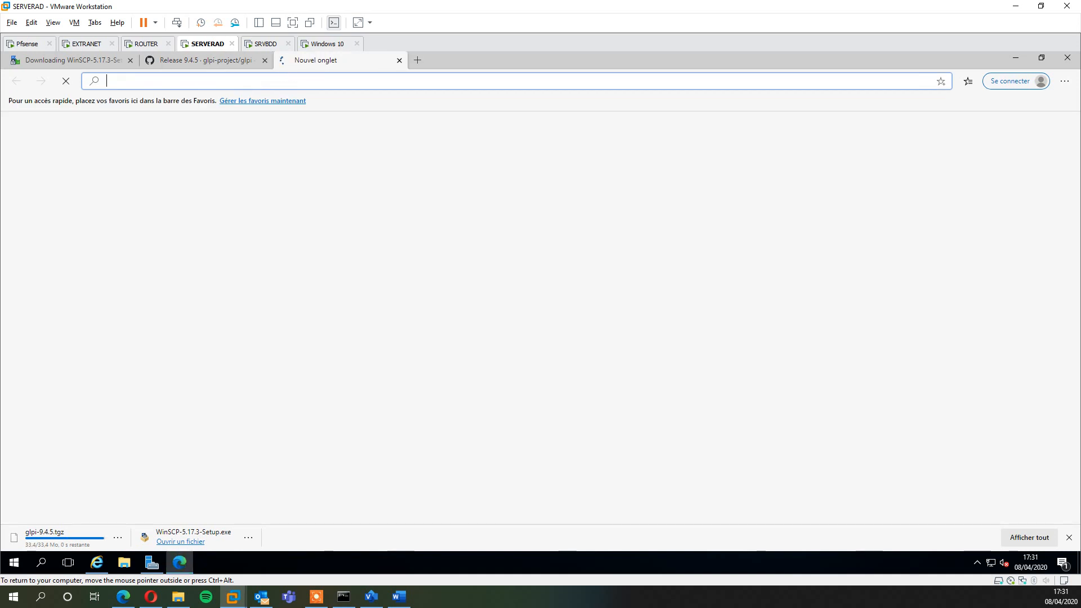
text(fusio)
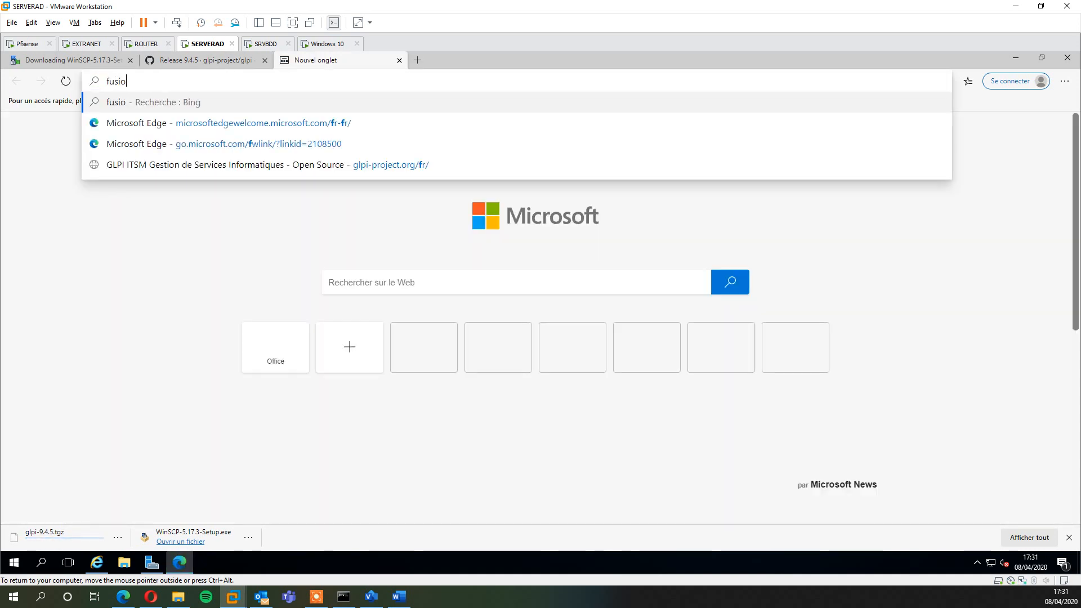
text(ninventory)
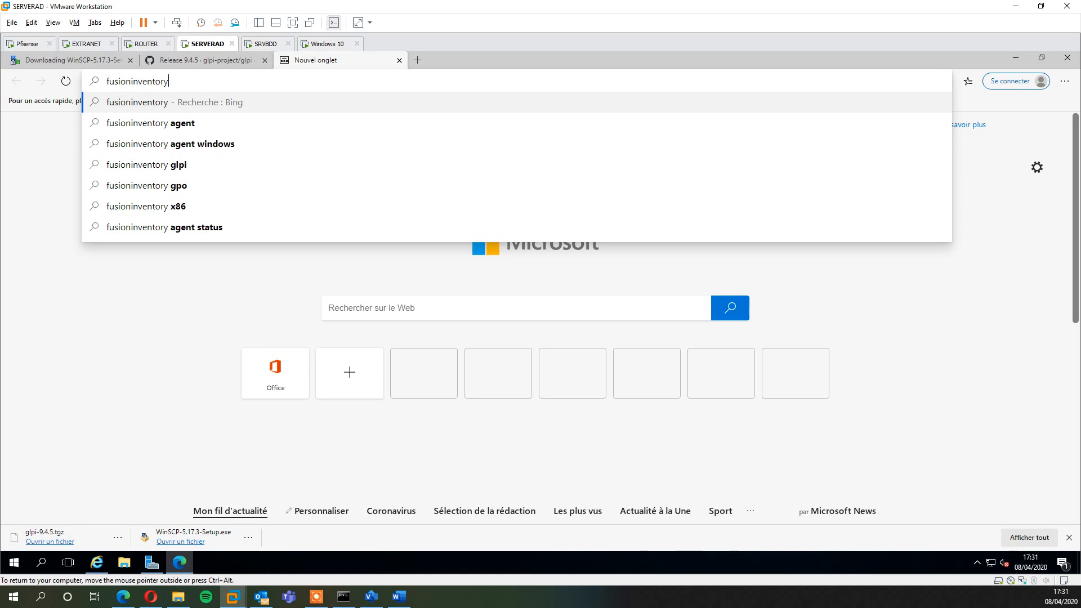
key(Return)
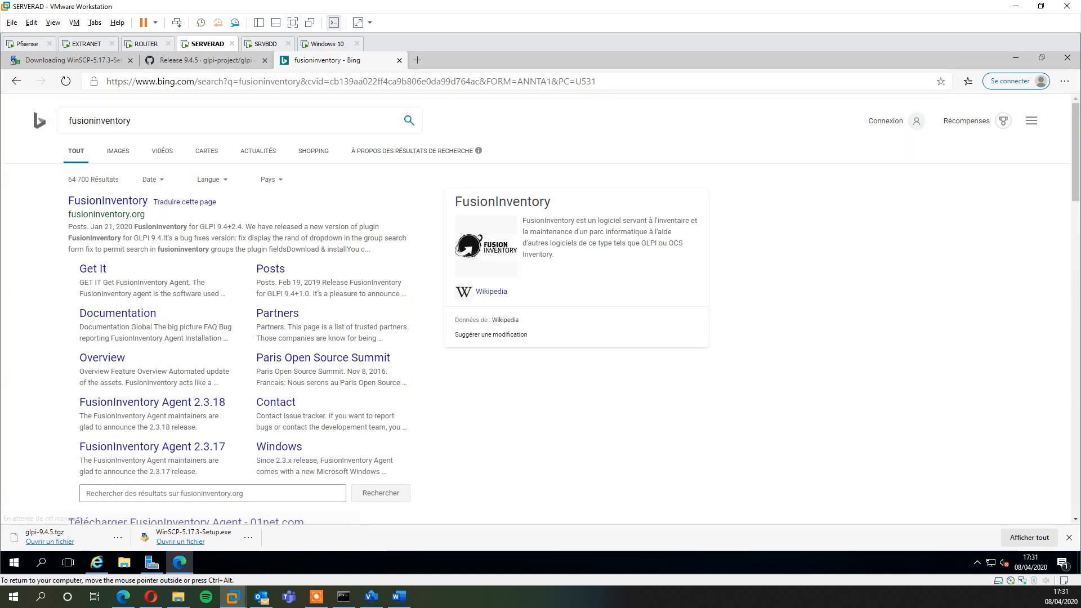
click(93, 269)
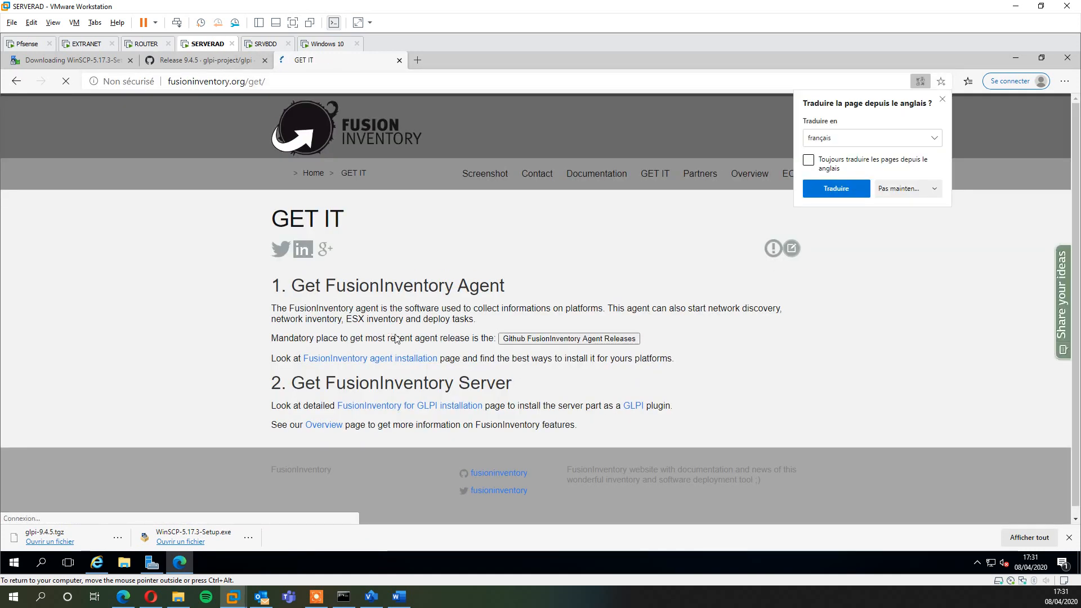
click(416, 406)
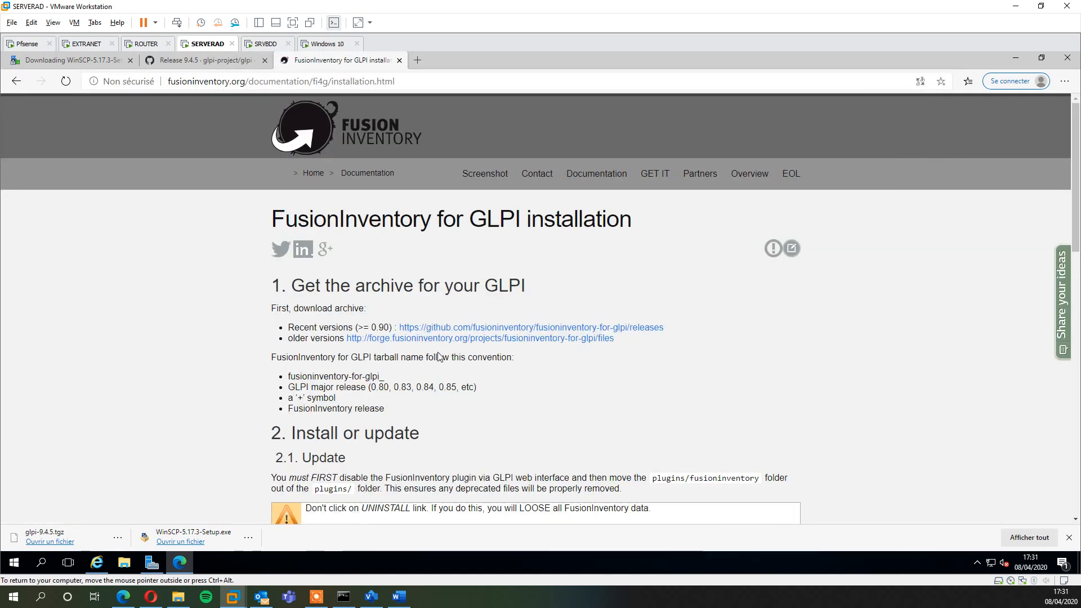
Step: Download fusioninventory-9.4+2.4.tar.bz2 from the plugin's GitHub page for recent releases
click(462, 330)
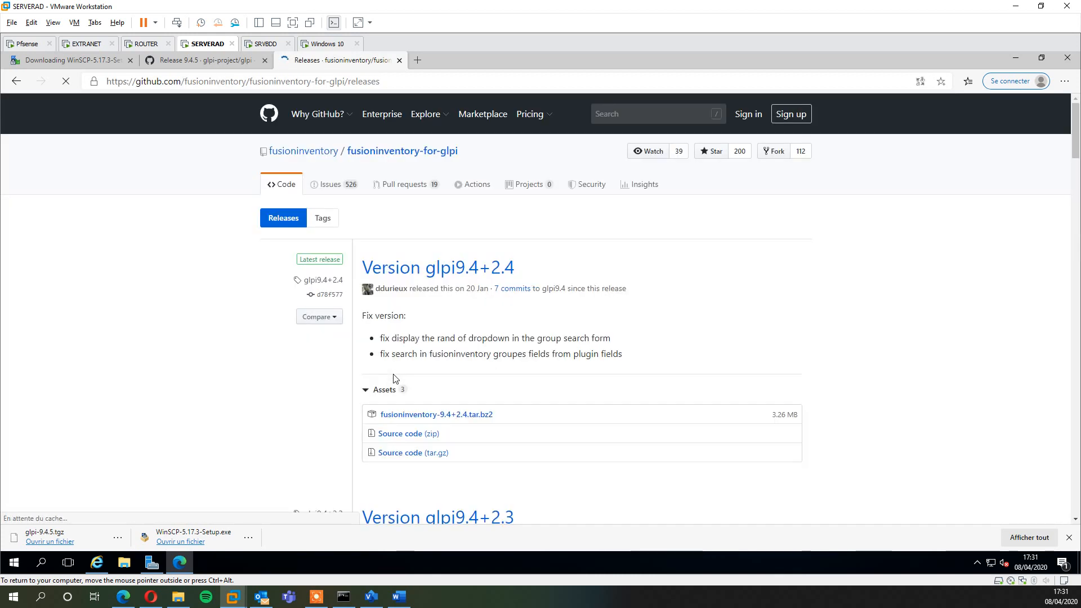
scroll(506, 394, down, 2)
scroll(488, 389, down, 2)
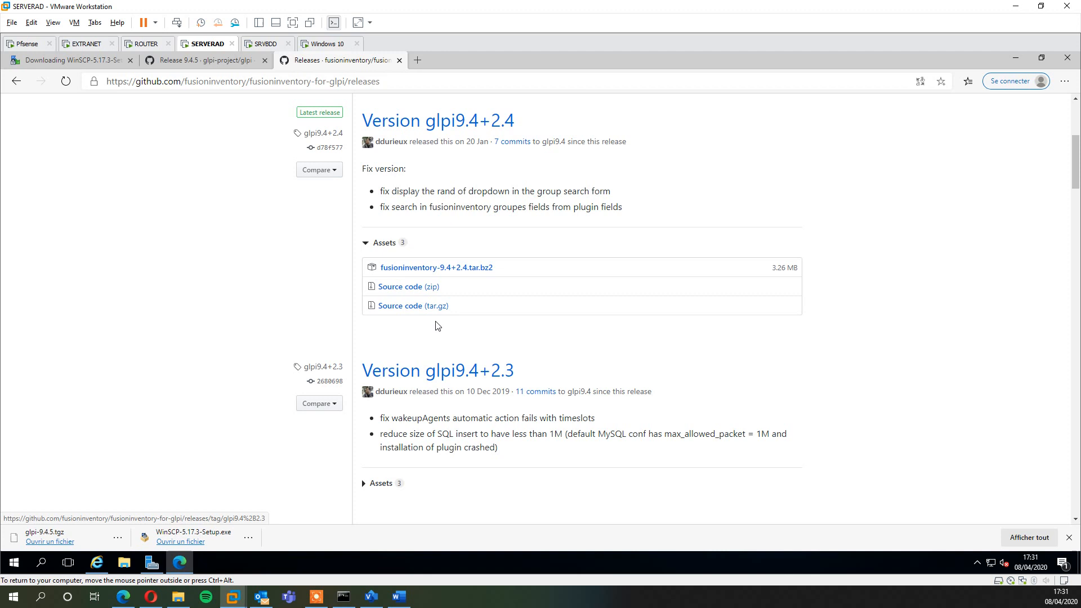
click(439, 269)
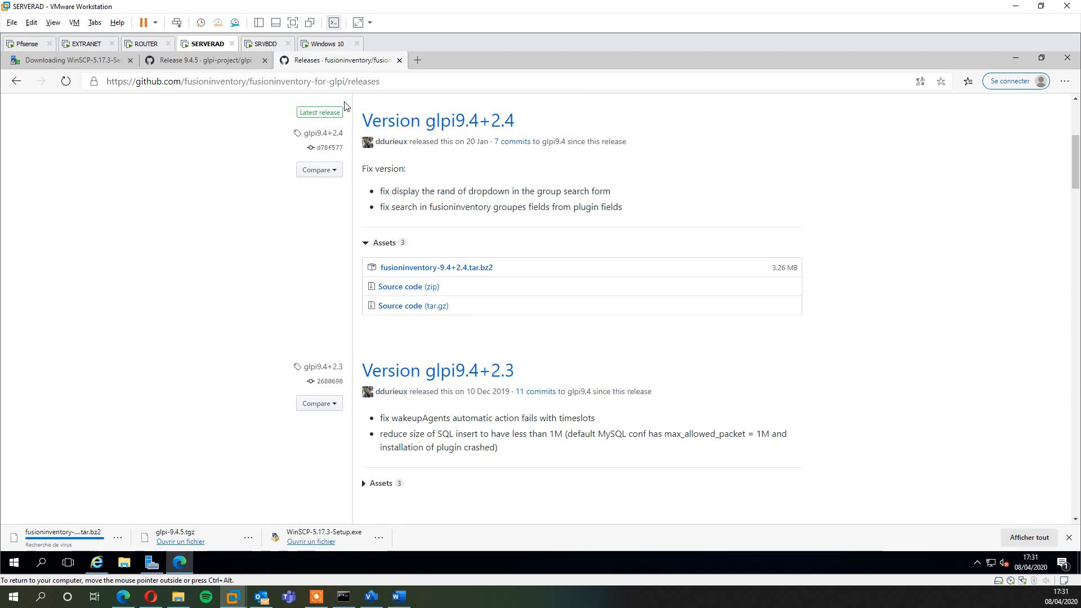
Step: Search for winrar in a new browser tab and download the 32-bit WinRAR 5.90 installer from Clubic
click(417, 60)
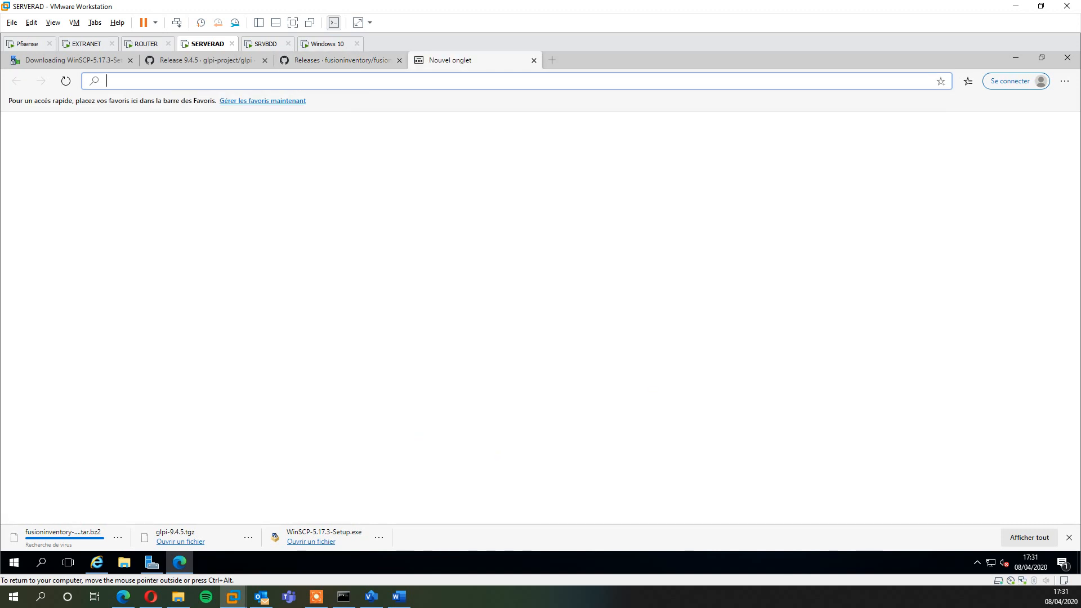
text(winrar)
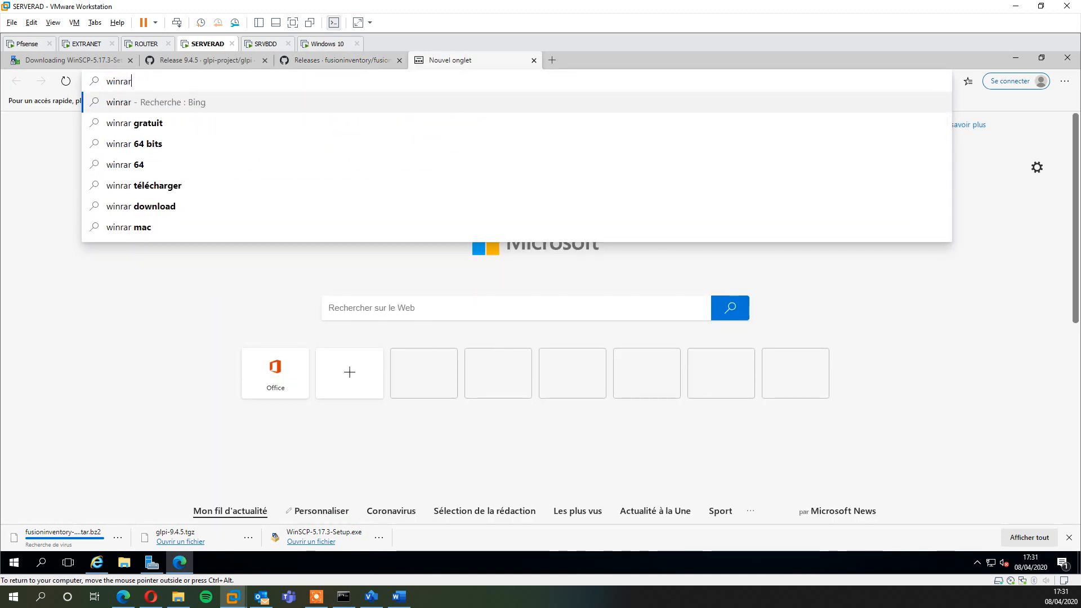
key(Return)
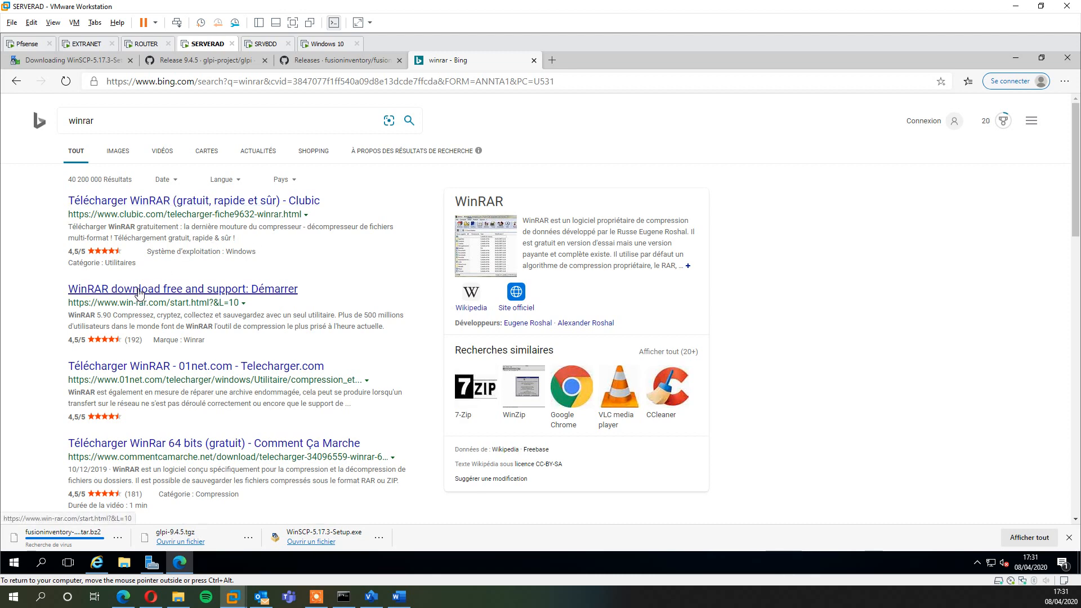
click(186, 201)
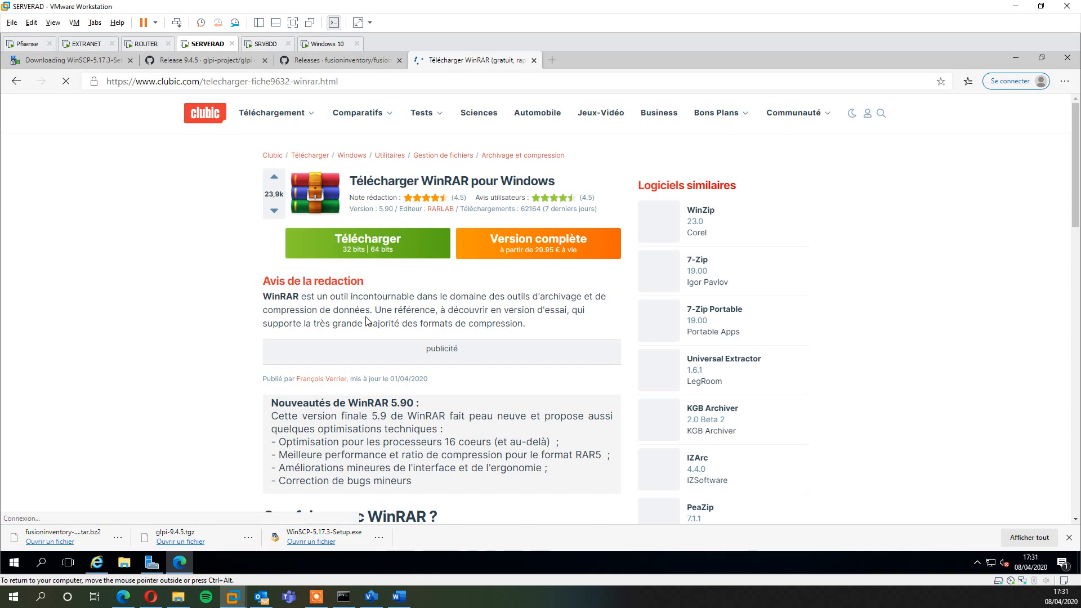
click(369, 245)
click(426, 417)
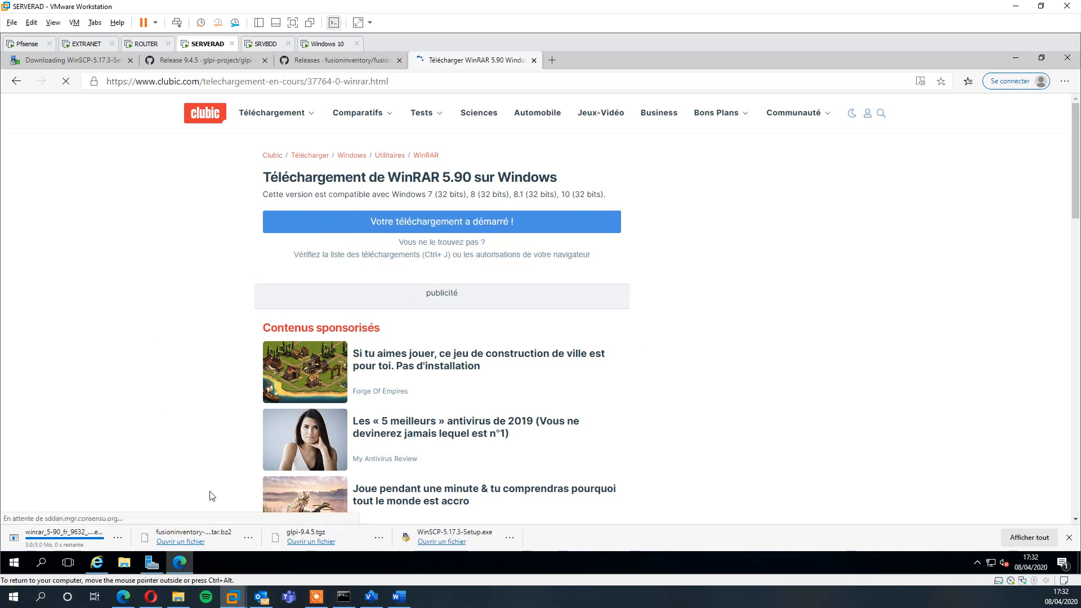
Step: Run the downloaded WinSCP 5.17.3 installer for all users, keeping the default installation type and the Commander interface
click(441, 540)
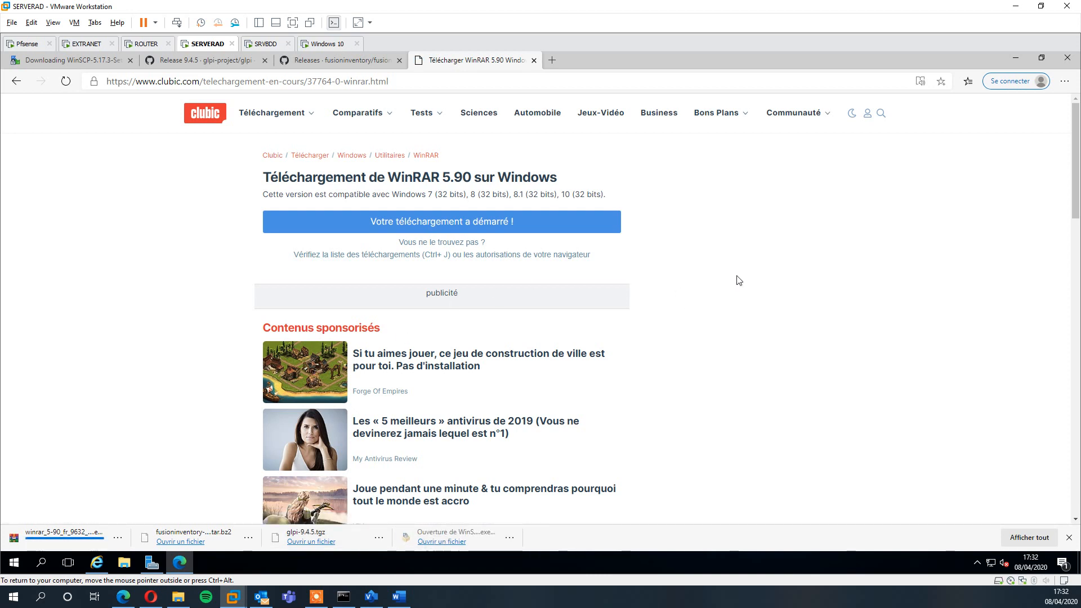
click(560, 316)
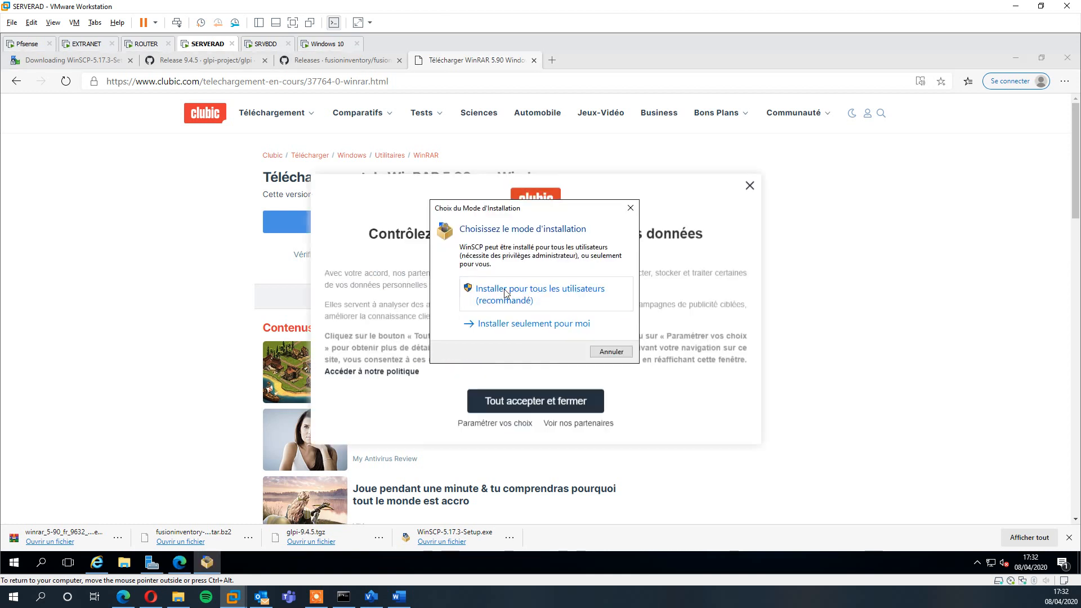
click(507, 293)
click(626, 417)
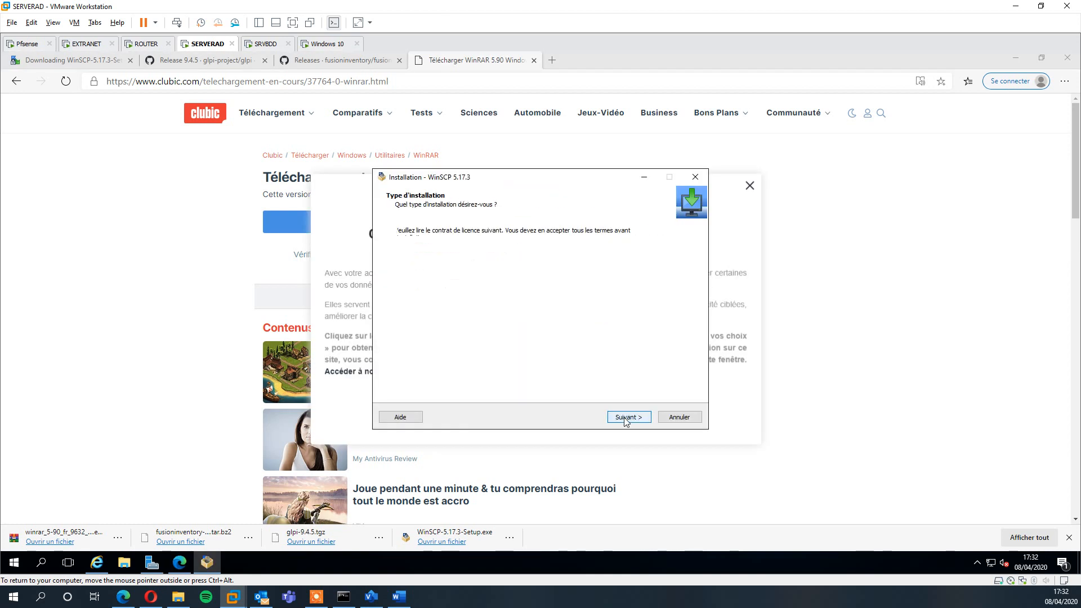
click(640, 421)
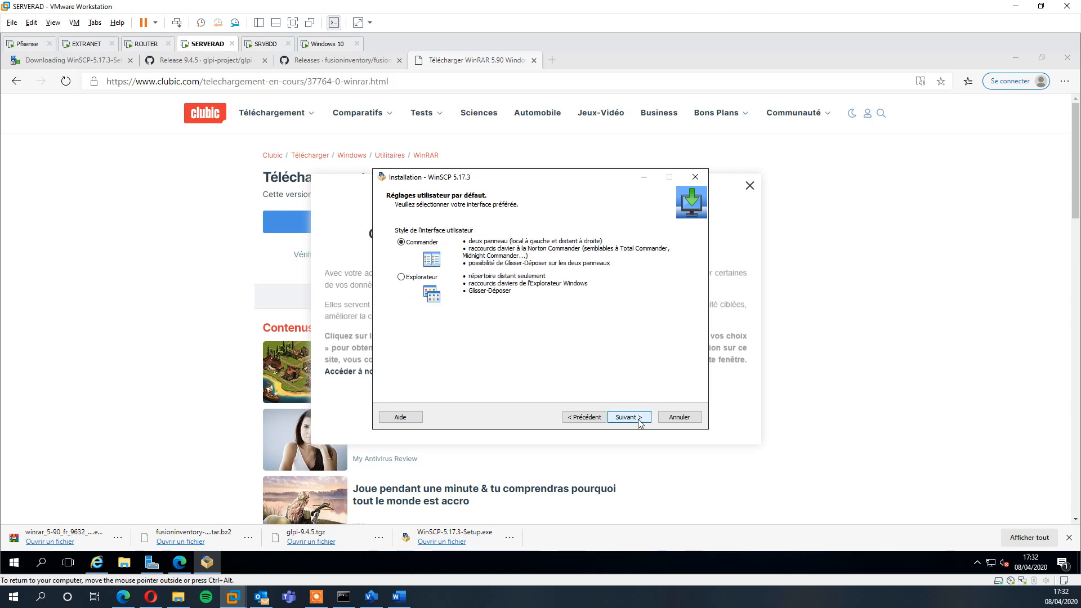
click(640, 421)
click(640, 421)
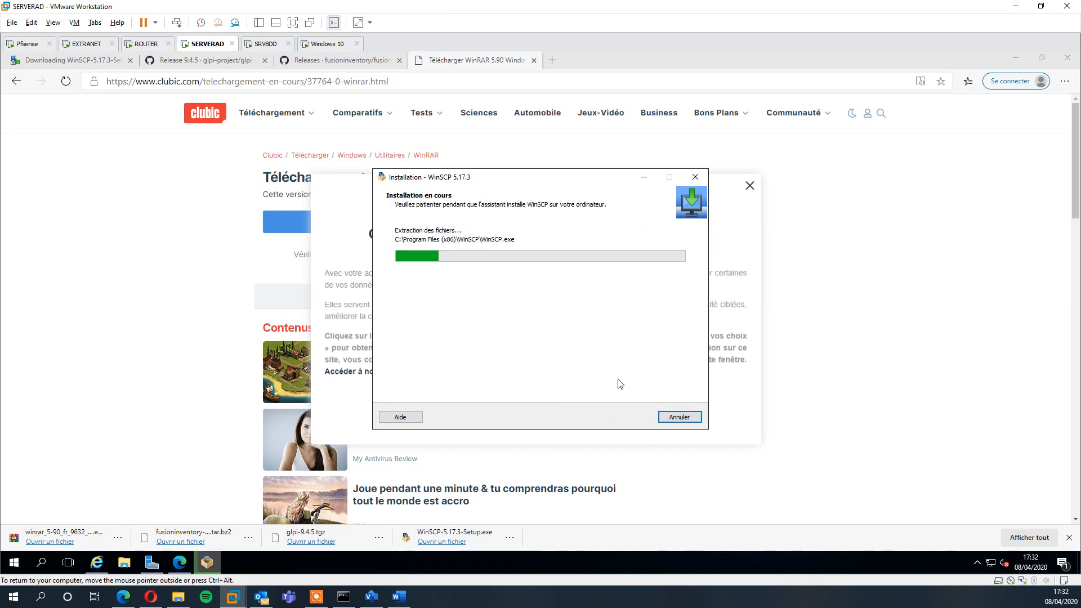
Step: Close the Edge and Internet Explorer windows and finish the WinSCP setup with the option to launch WinSCP
click(749, 186)
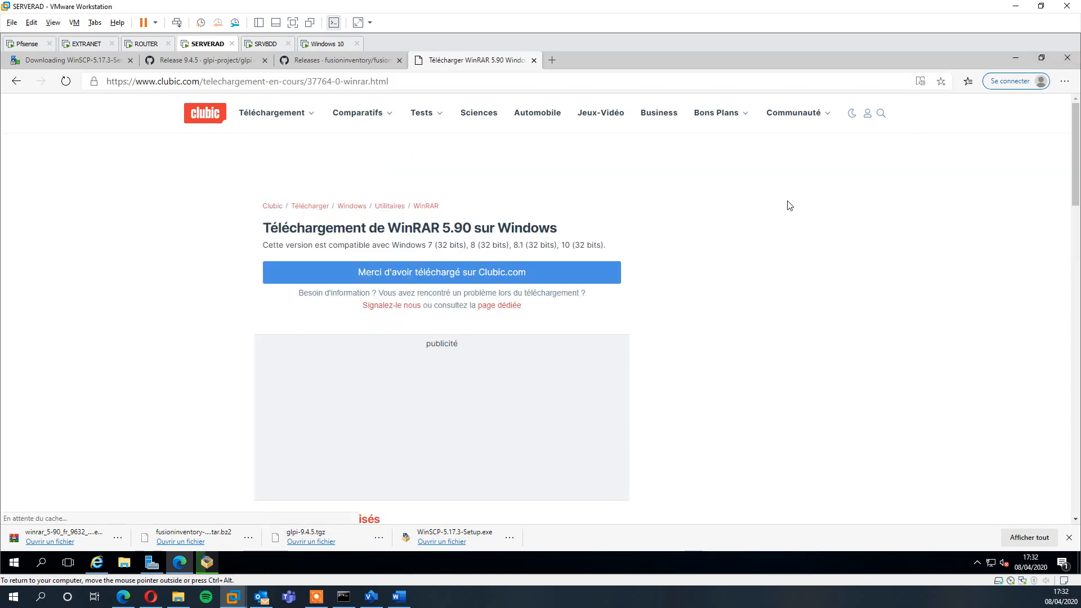
click(1069, 57)
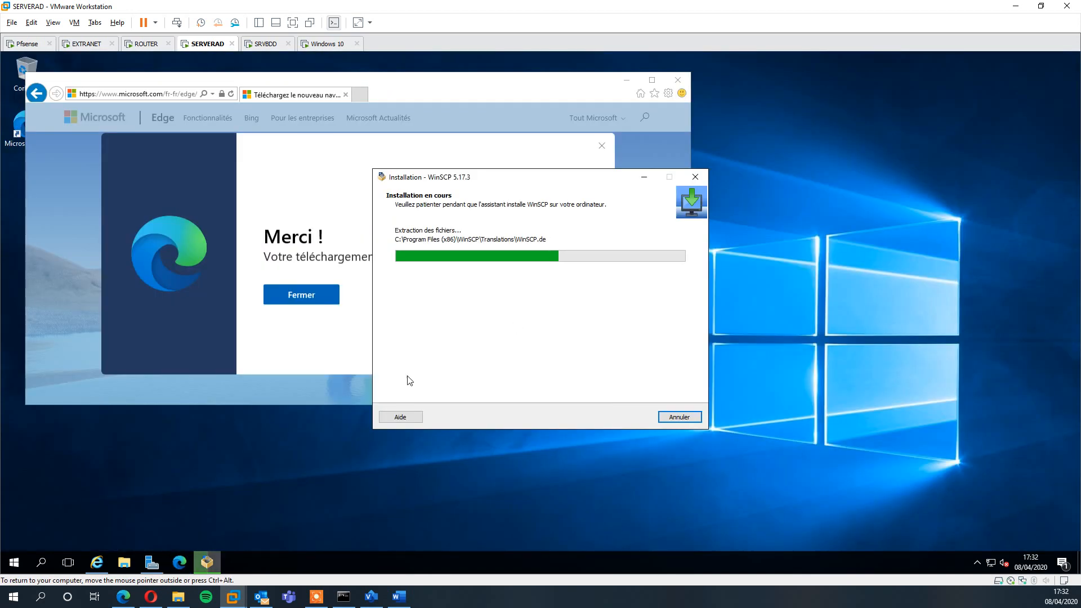
click(678, 80)
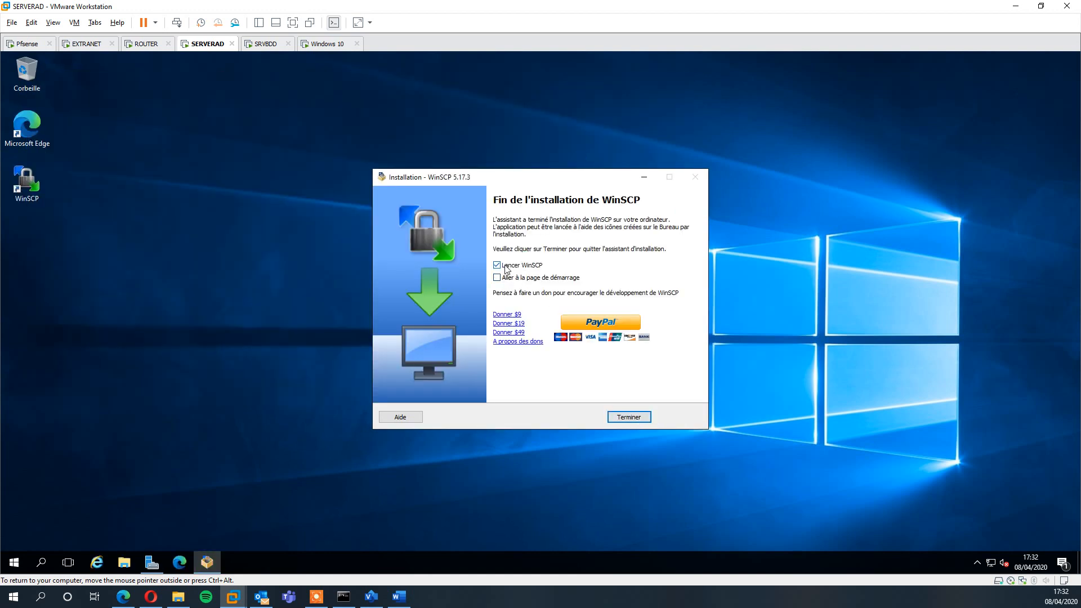
click(636, 418)
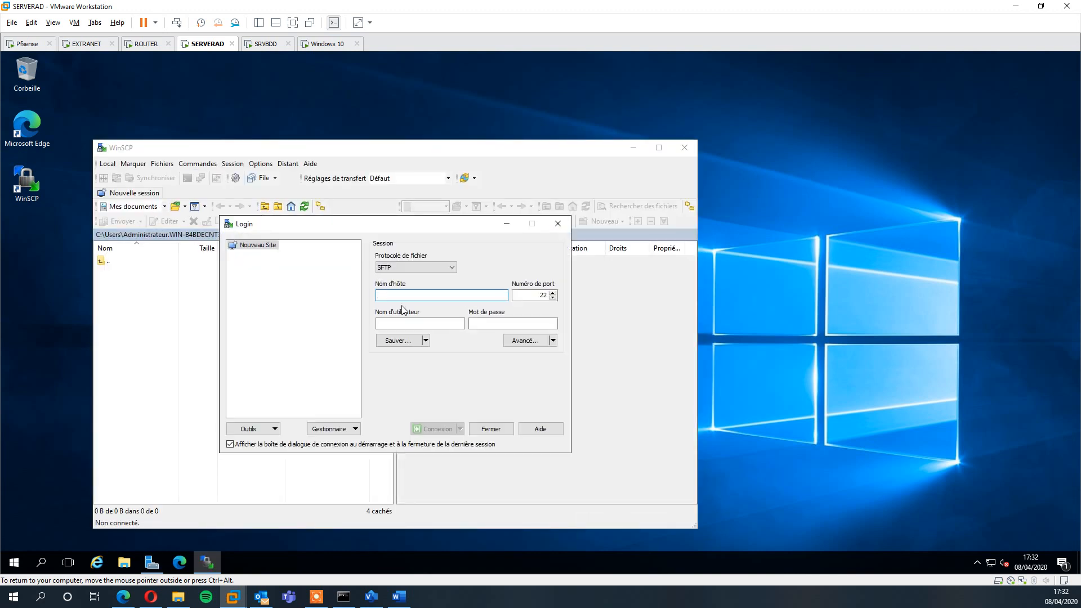
Step: Connect over SFTP to 192.168.50.241 on port 22, accept the host key, and log in as tssr with the account password
text(192.168.50.24)
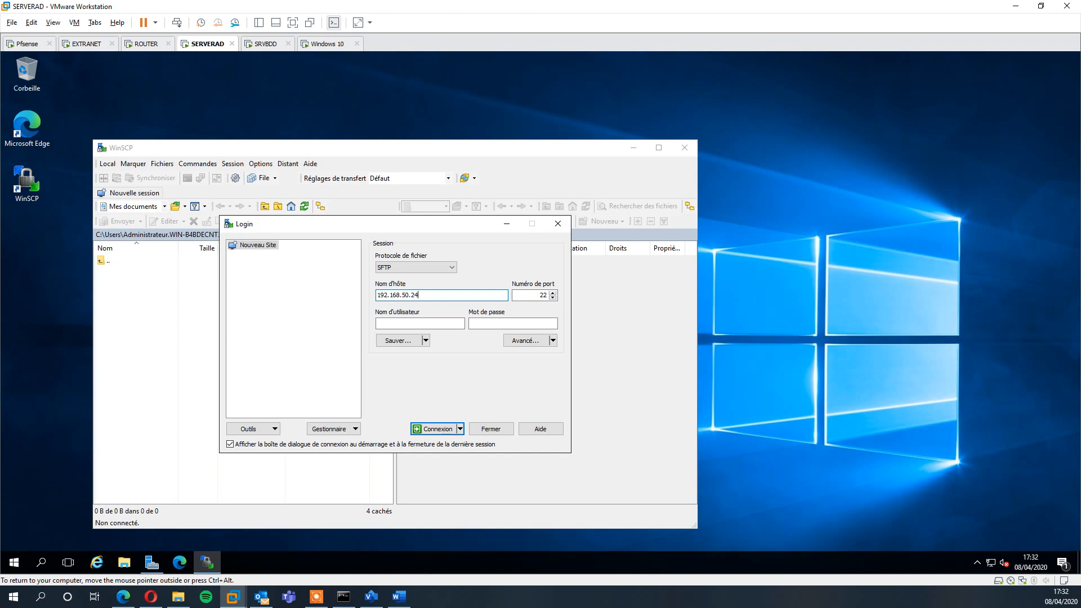
text(1)
key(Return)
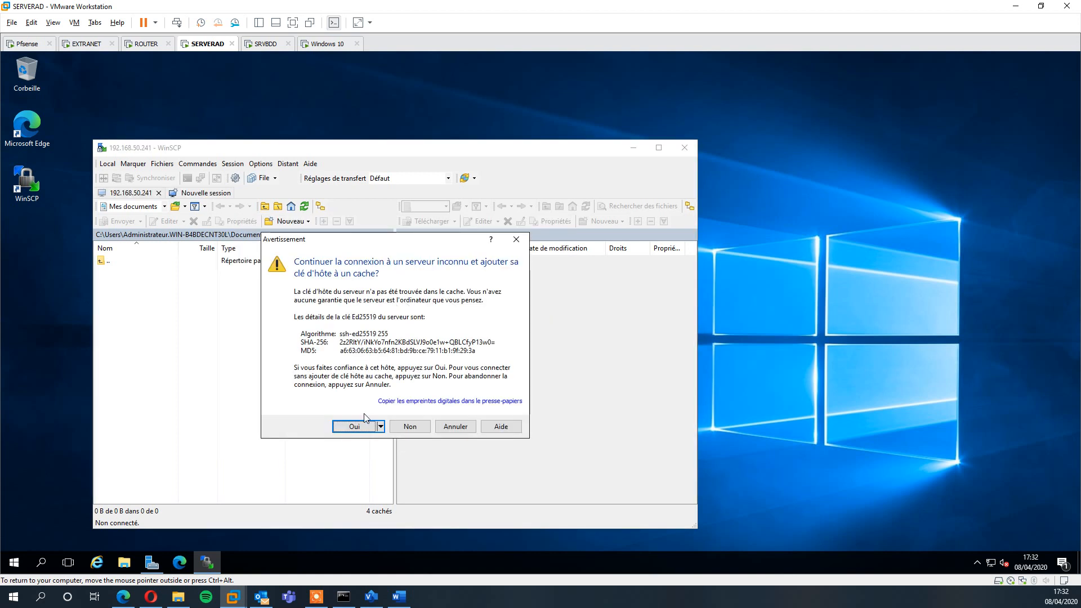
click(359, 426)
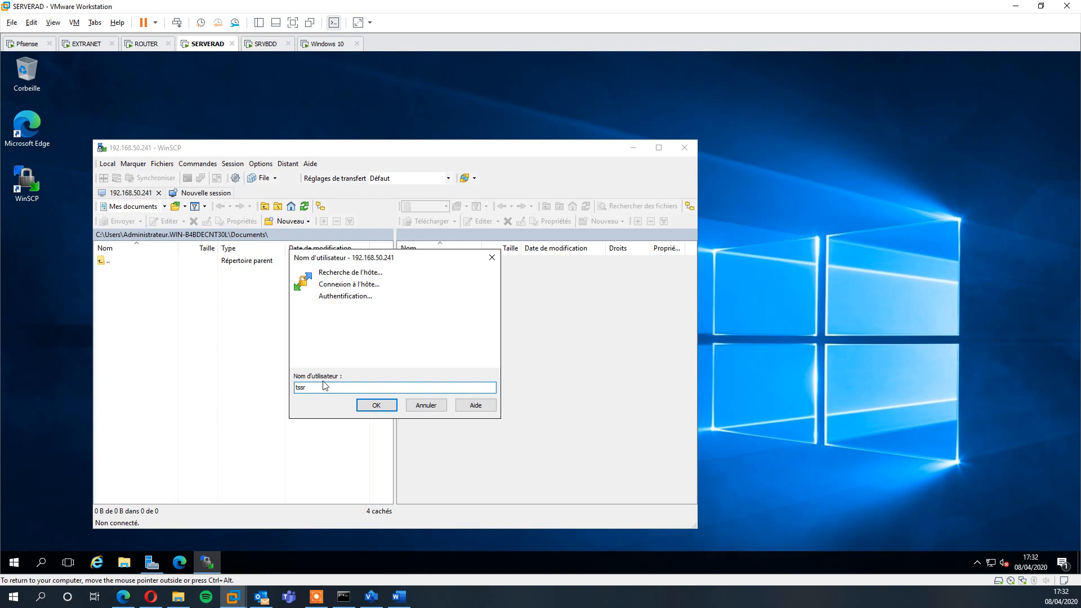
key(Return)
key(Return)
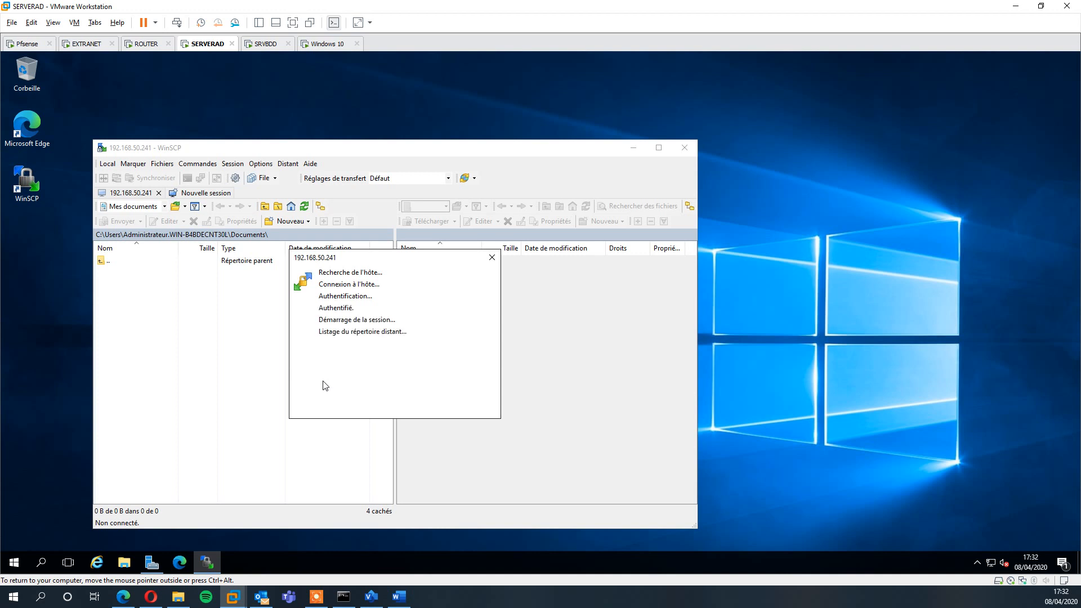
Step: Open the Téléchargements folder in File Explorer and place its window so the WinSCP remote file list stays accessible
drag(324, 148, 423, 145)
click(123, 562)
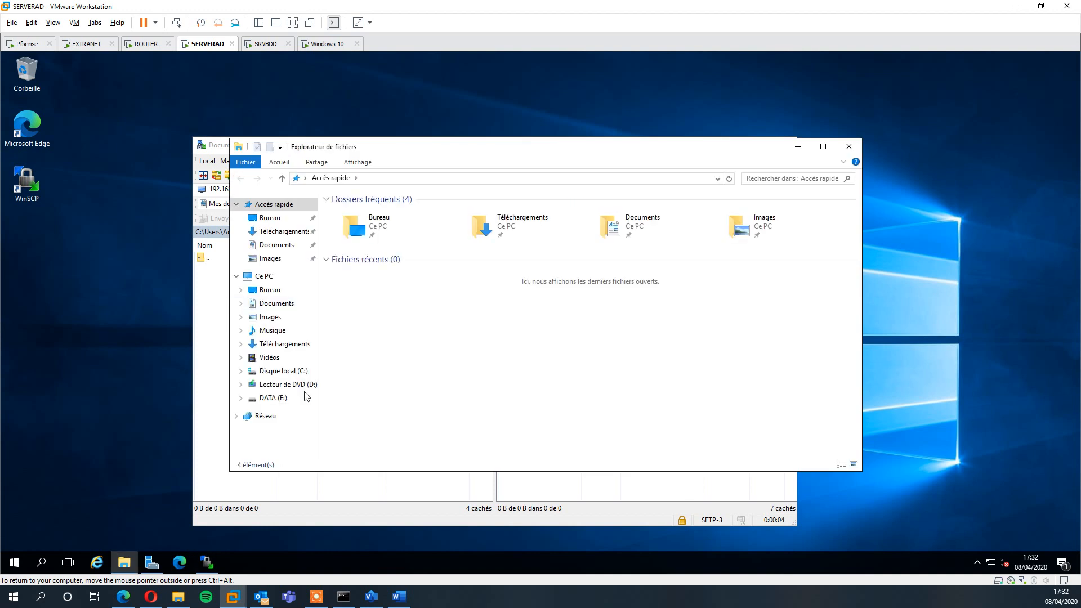
click(276, 344)
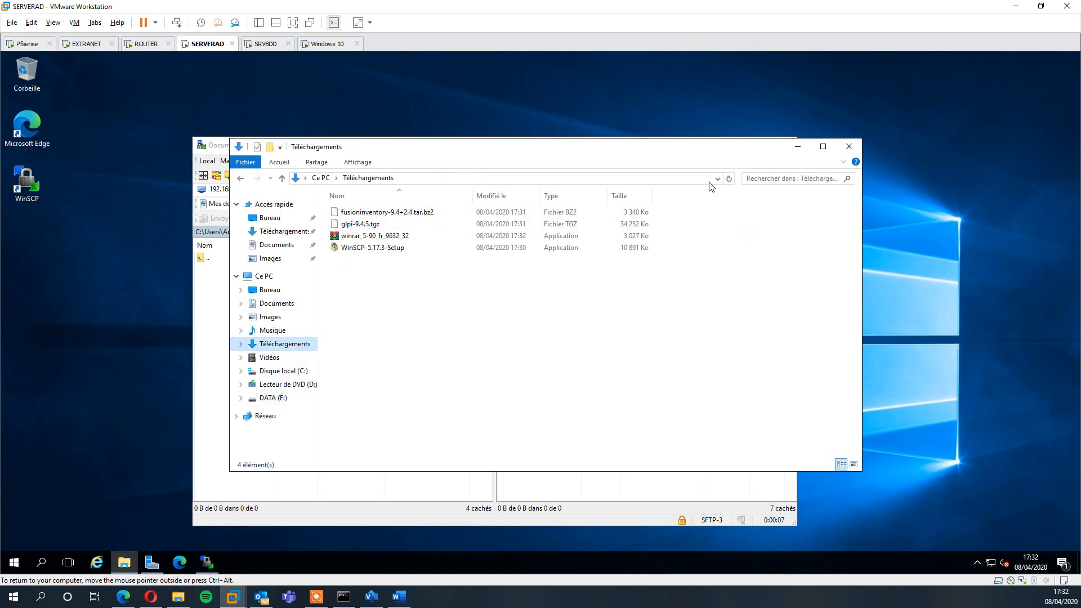
drag(559, 150, 911, 178)
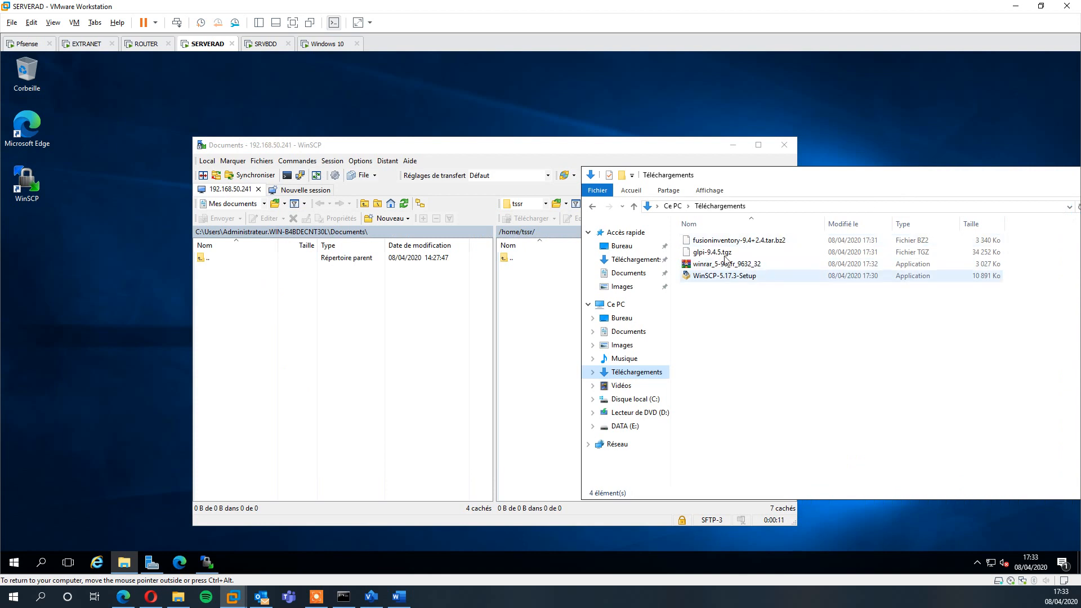
Step: Upload glpi-9.4.5.tgz and fusioninventory-9.4+2.4.tar.bz2 from Téléchargements to /home/tssr/, disabling the transfer options dialog for future transfers
drag(712, 252, 528, 330)
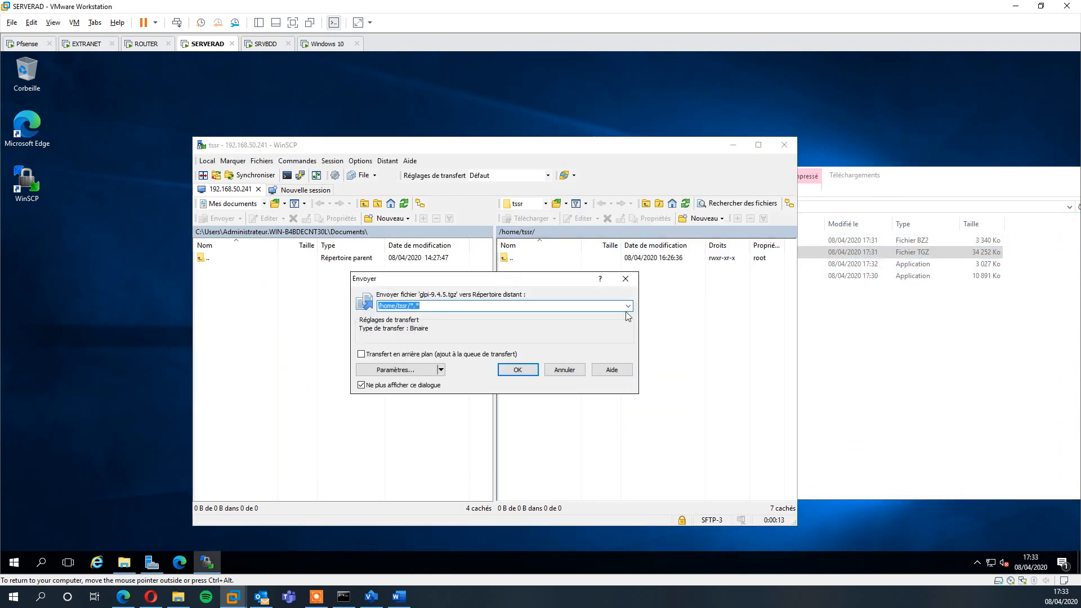
click(512, 371)
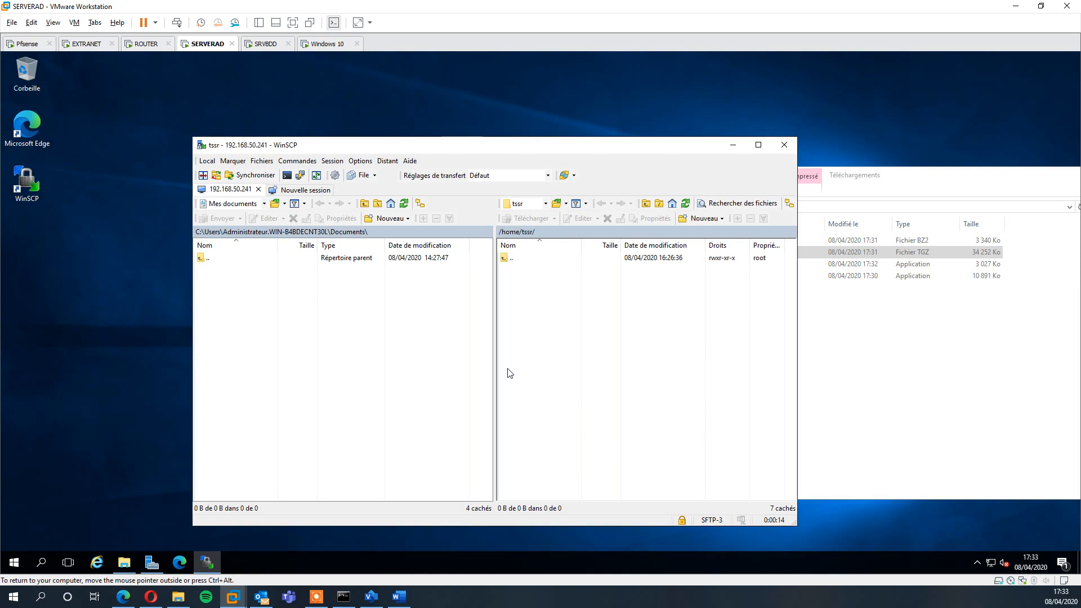
click(849, 341)
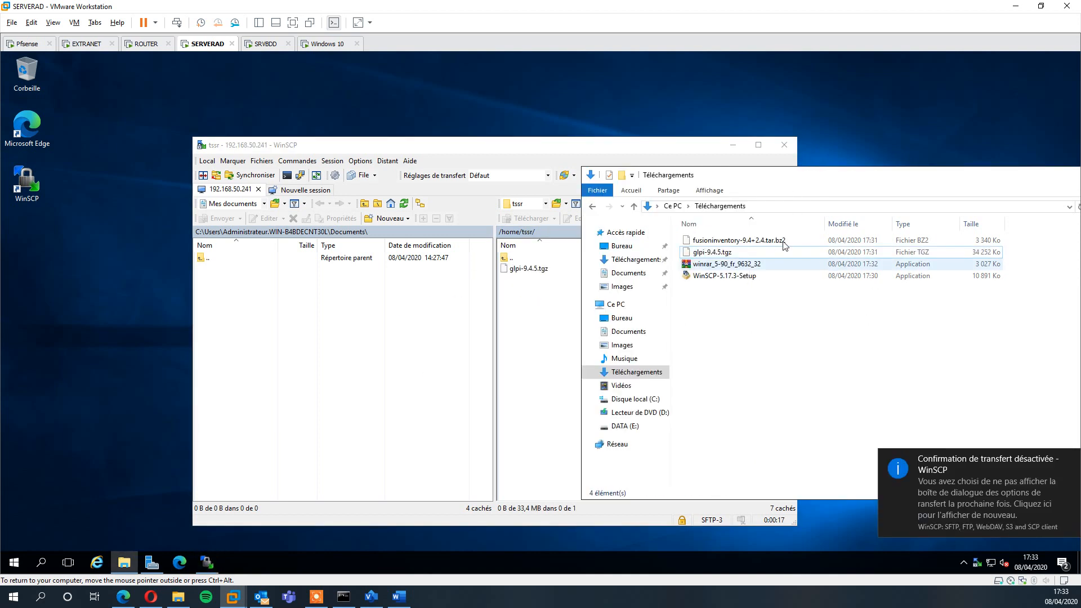
drag(740, 244, 544, 338)
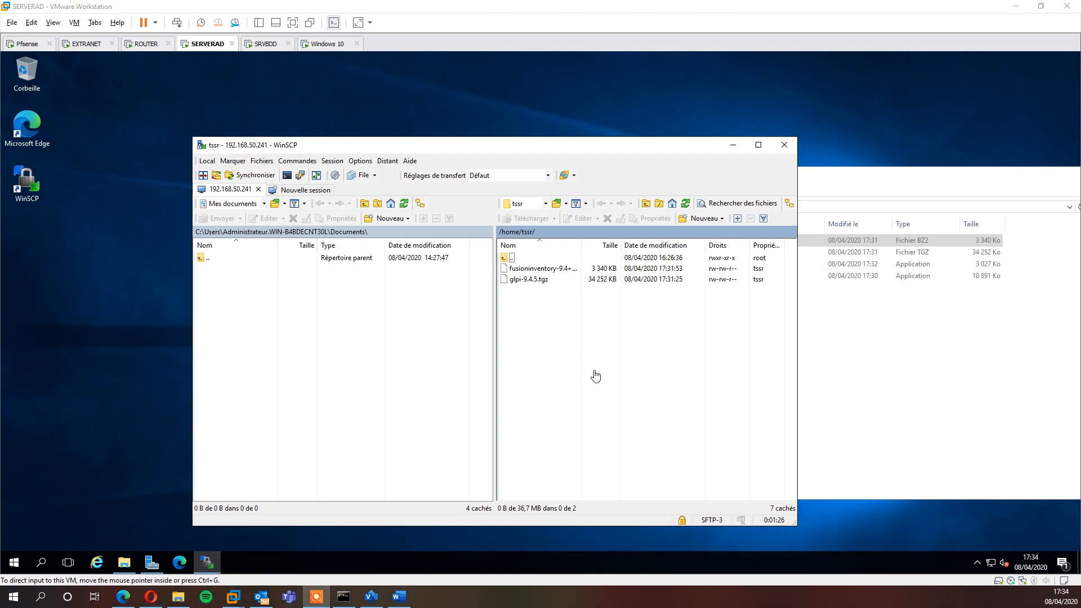
click(469, 439)
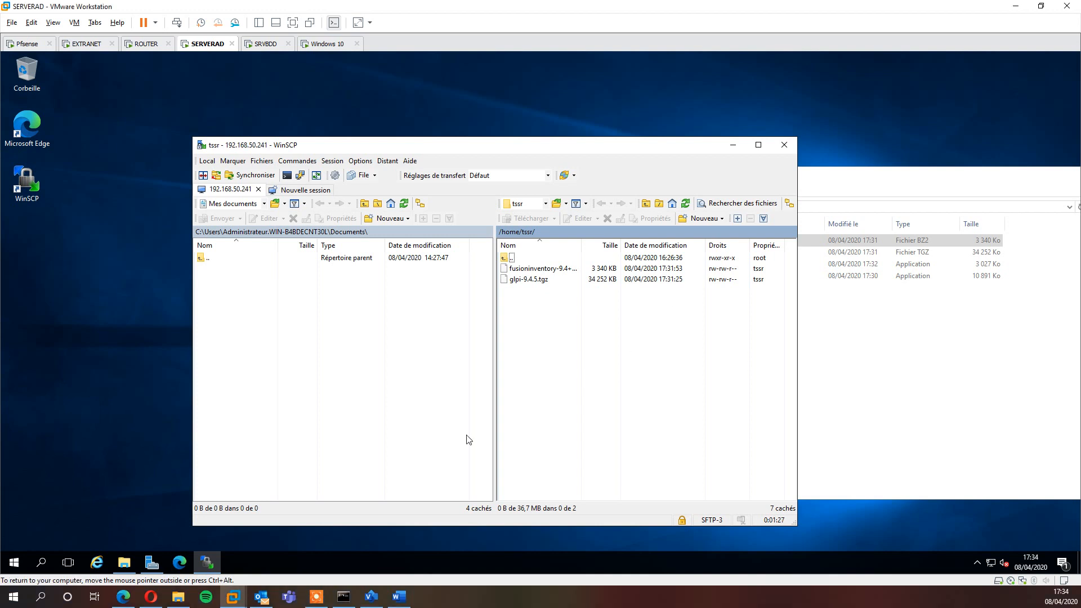
Step: Search the web in Edge for "grr reservation" and open the GRR page on the DEVOME site
click(179, 561)
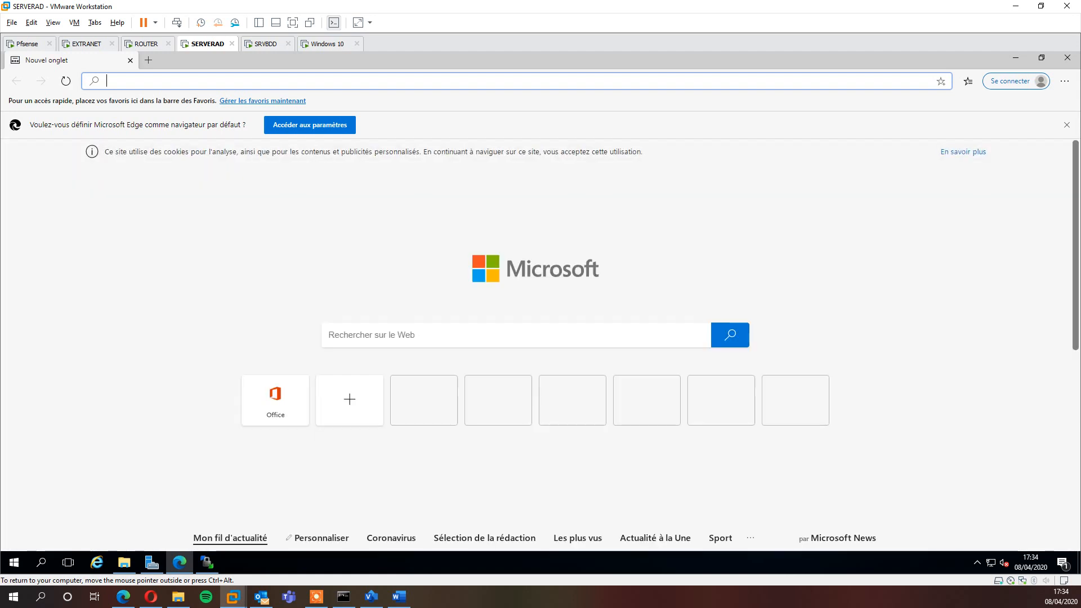
text(grr r)
text(eservation)
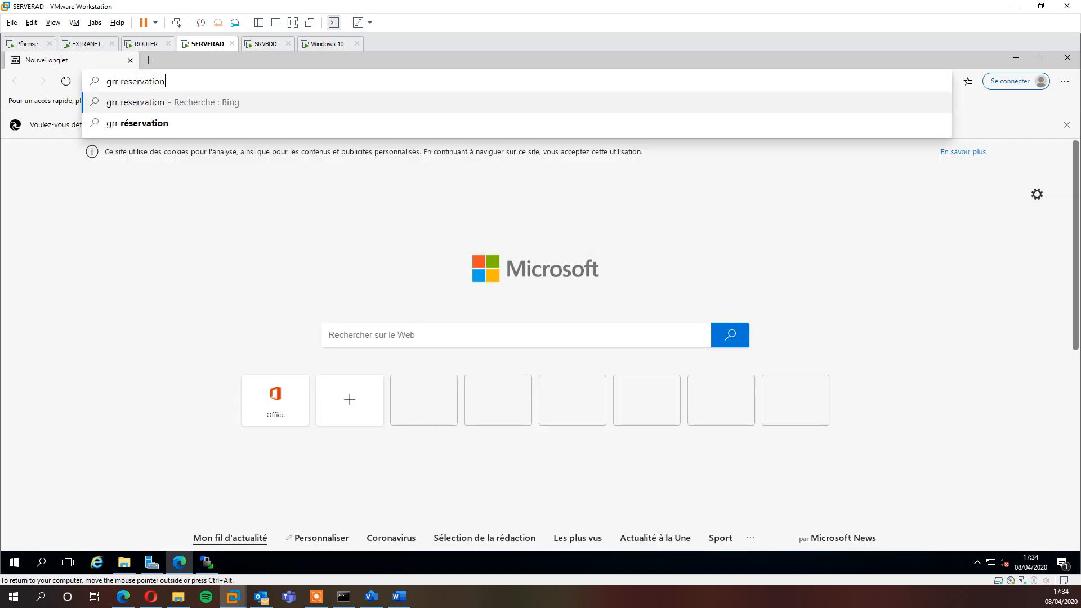
key(Return)
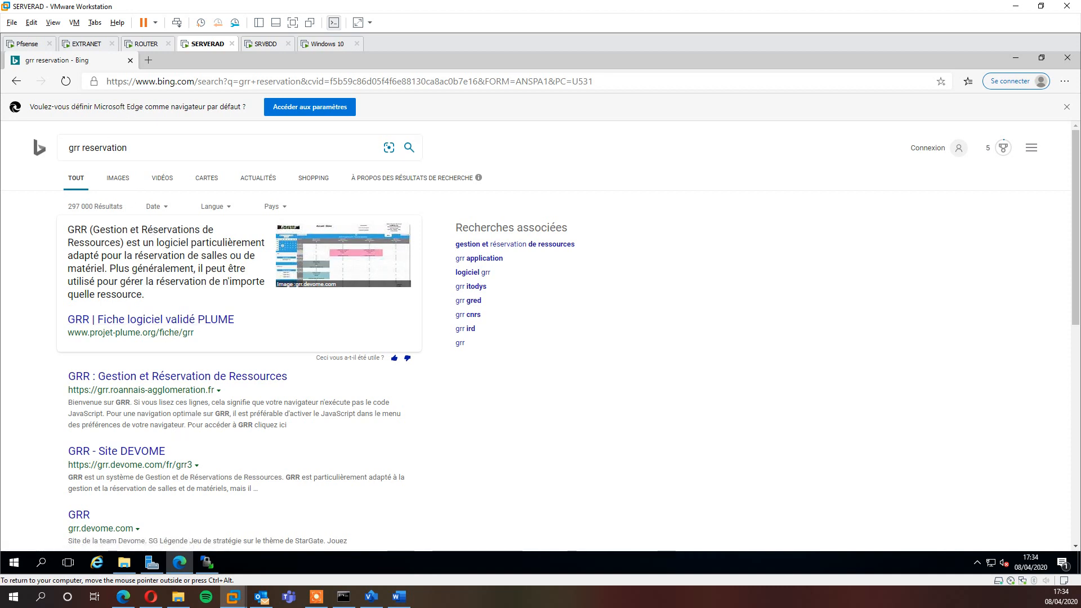
scroll(134, 389, down, 1)
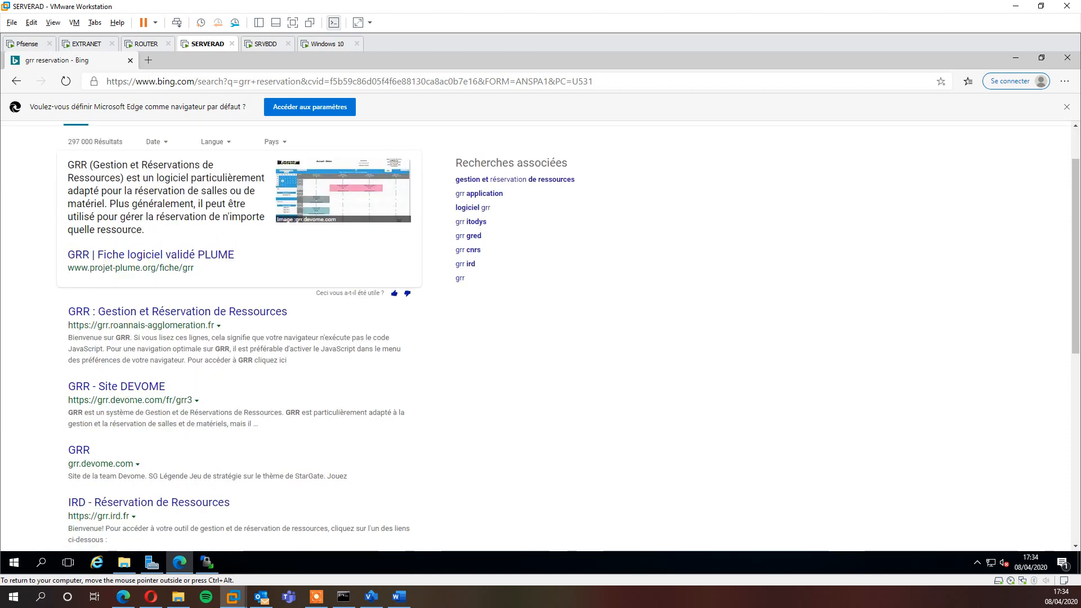
click(134, 389)
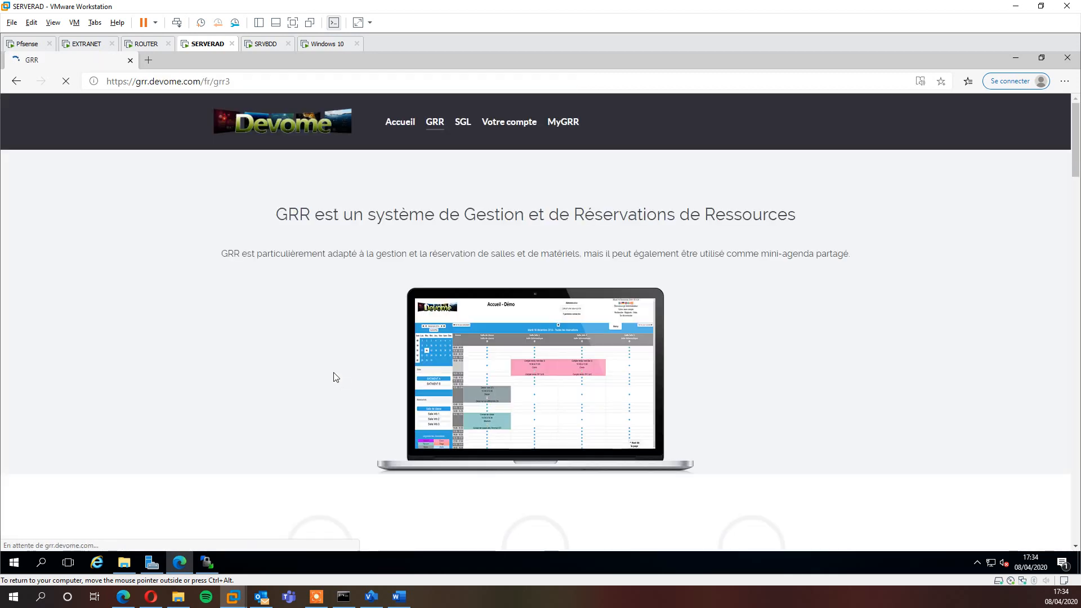
Step: Download GRR 3.4.0 (GRR340.zip) from the Versions & Patch category of the site's download area
scroll(364, 314, down, 7)
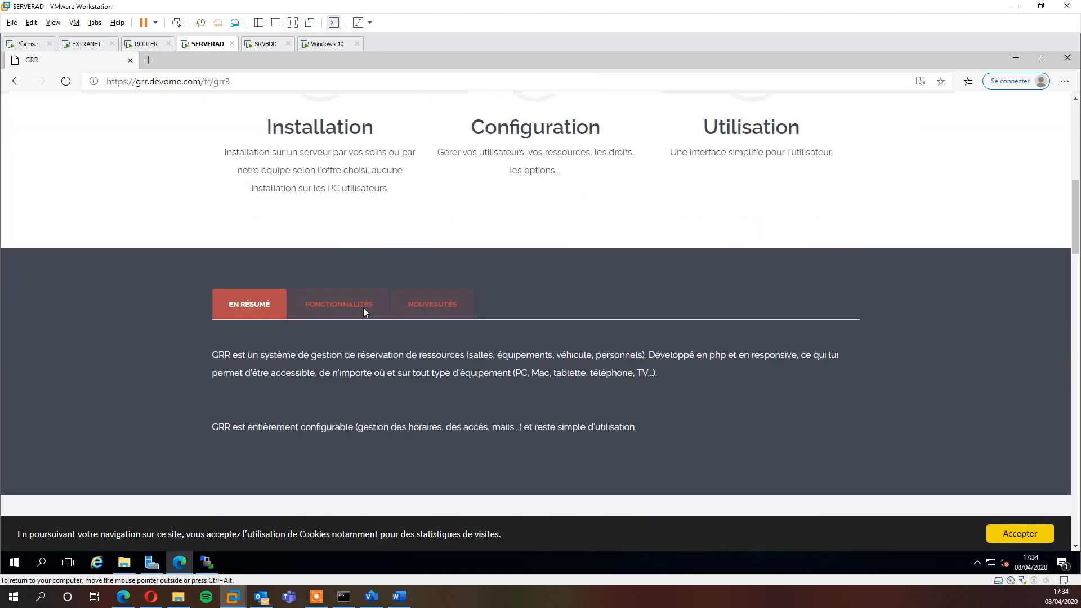
scroll(363, 307, down, 7)
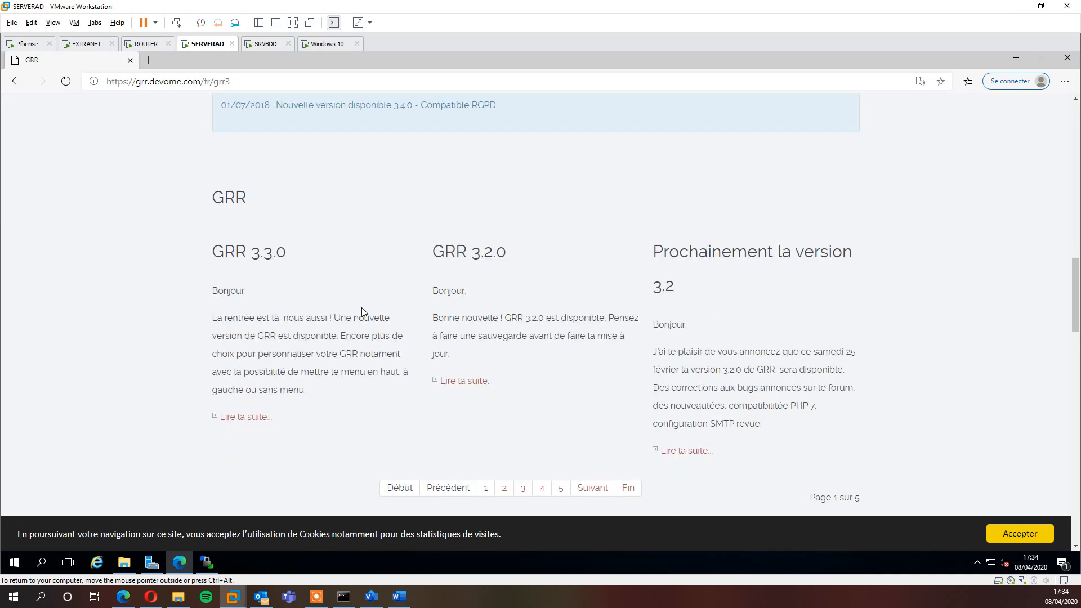
scroll(362, 309, down, 4)
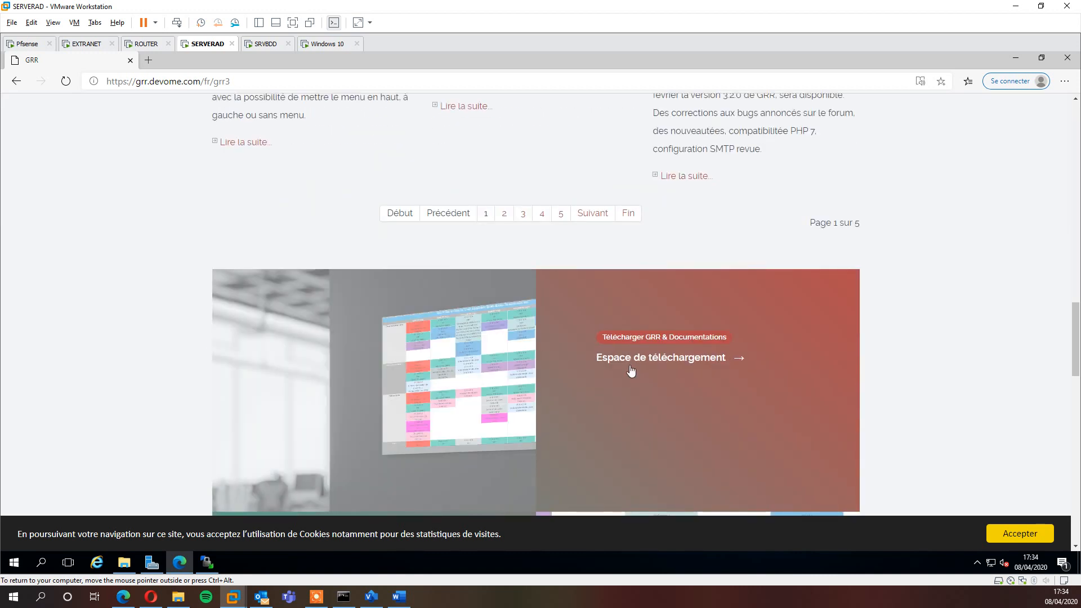
click(600, 356)
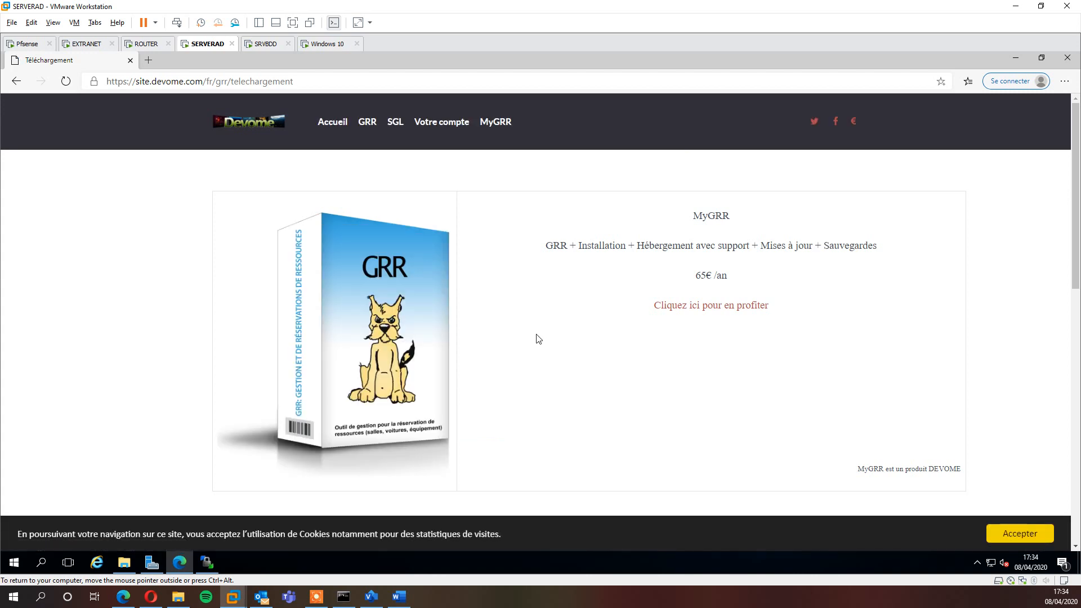
scroll(535, 337, down, 7)
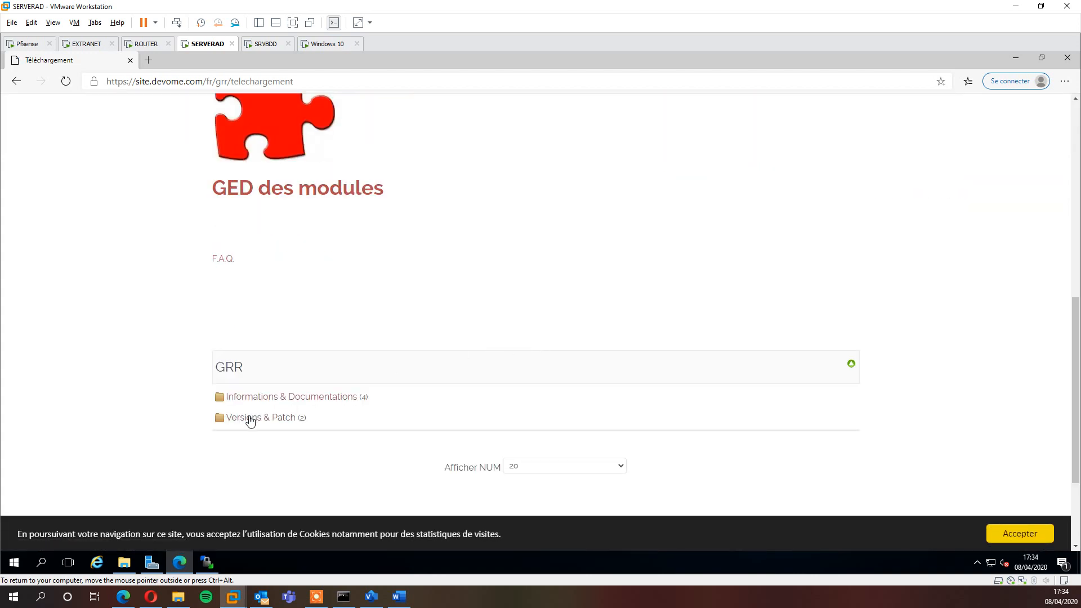
click(251, 418)
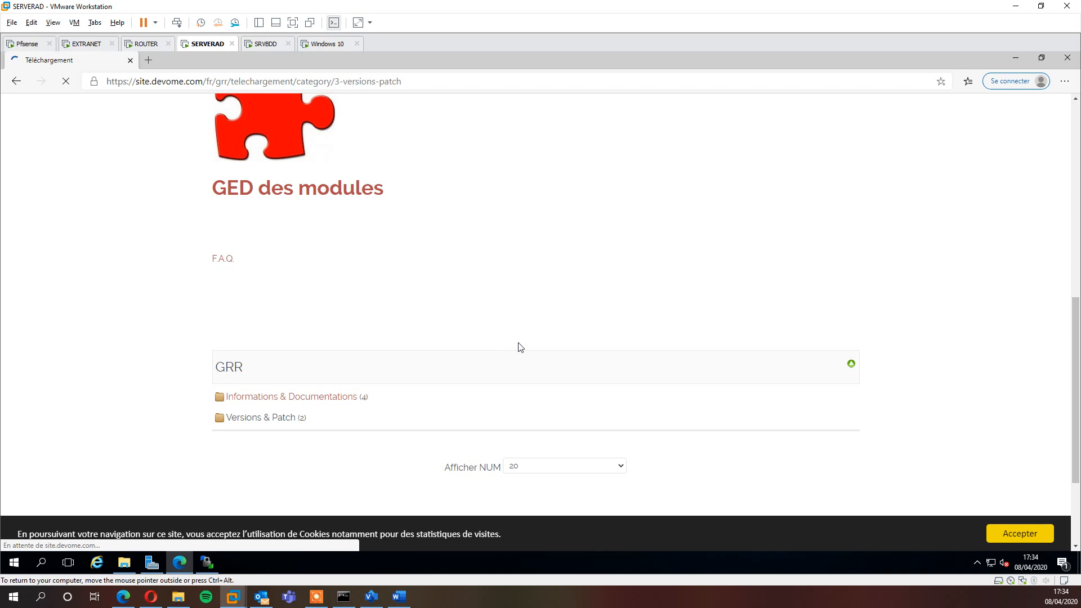
scroll(518, 345, down, 9)
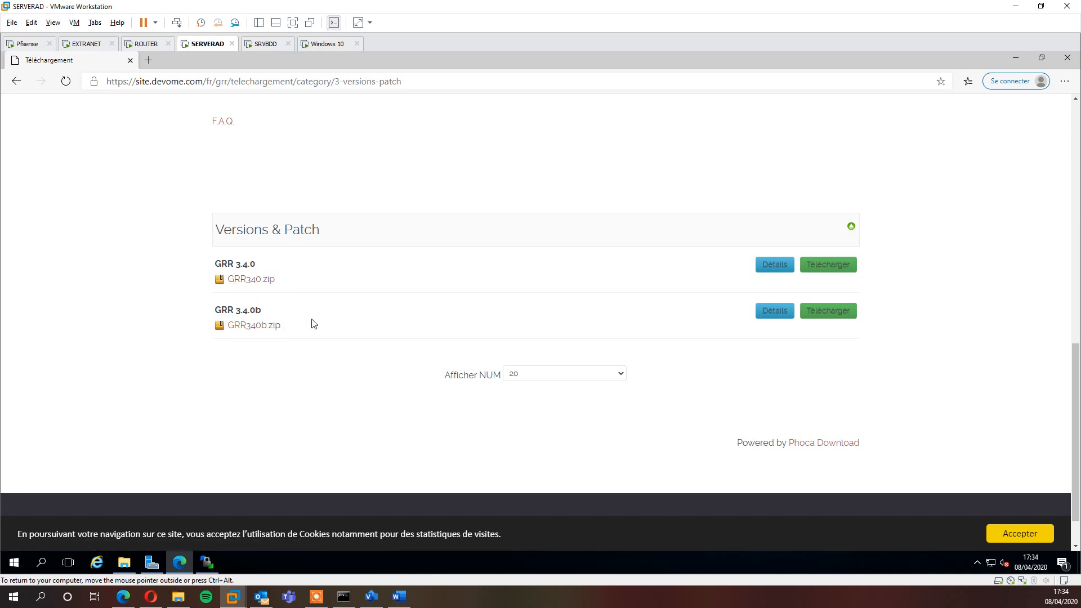
mouse_move(778, 271)
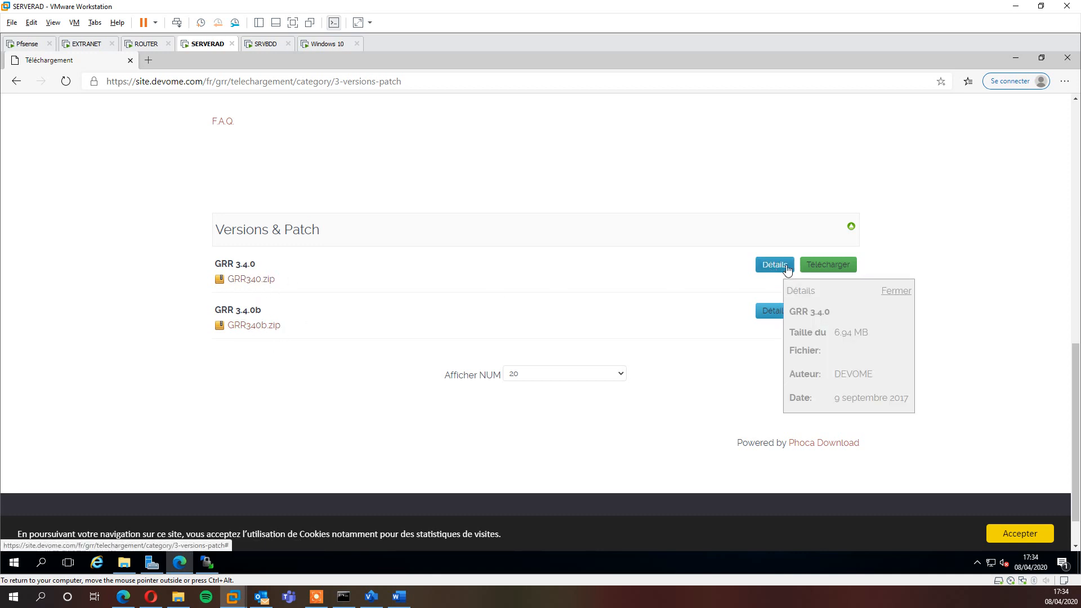
click(831, 266)
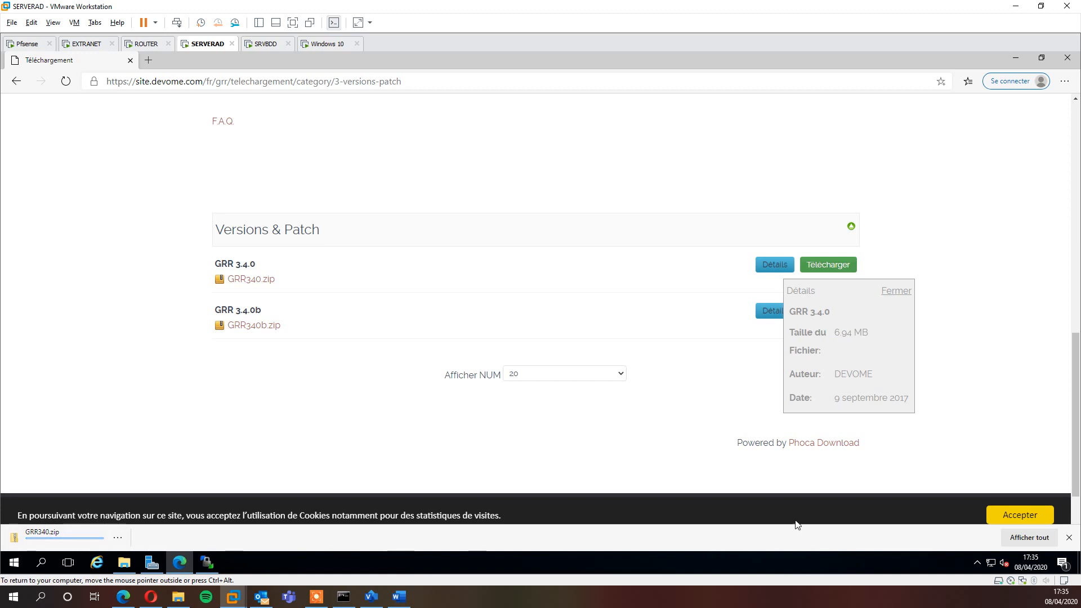
Step: Close the Edge window and upload GRR340.zip from Téléchargements to /home/tssr/ with WinSCP
click(1066, 57)
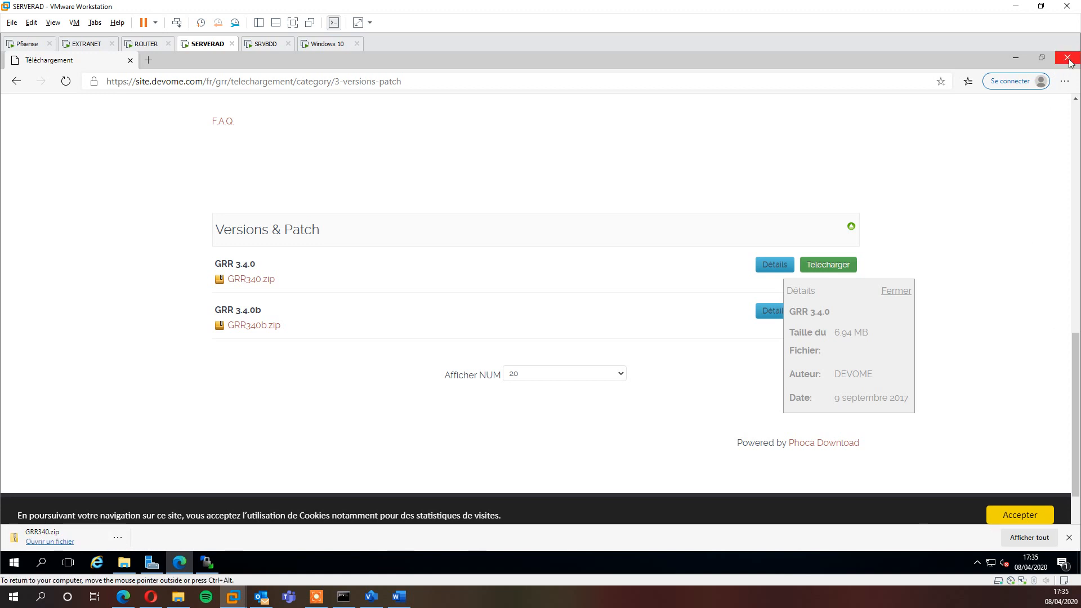
click(942, 328)
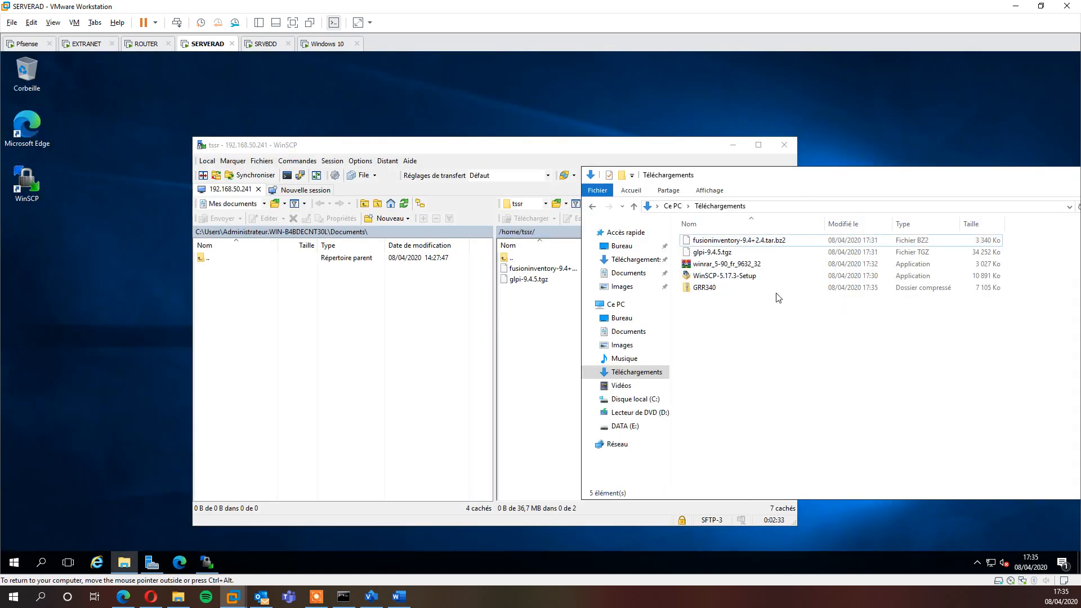
click(709, 289)
drag(710, 290, 515, 332)
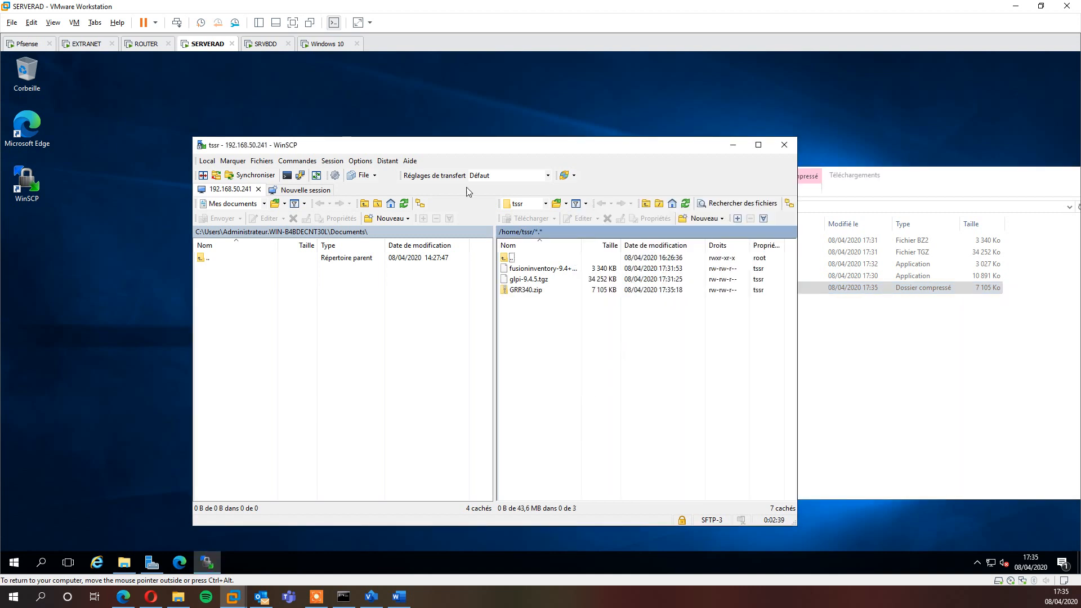
Step: On the EXTRANET virtual machine, list /home/tssr, install the unzip package with apt, and list the folder again
click(89, 45)
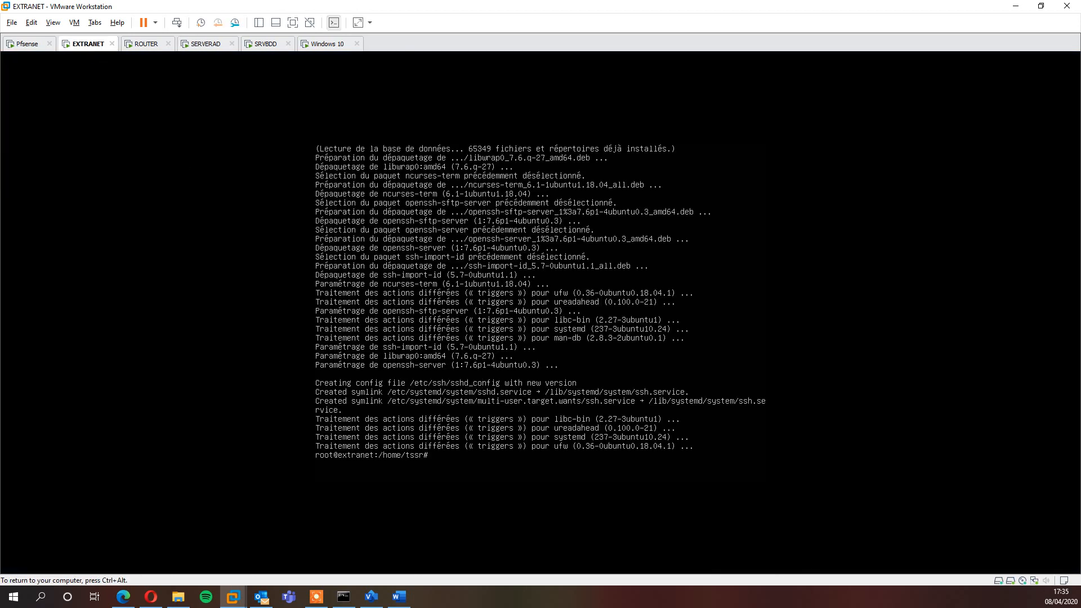
text(ll)
key(Return)
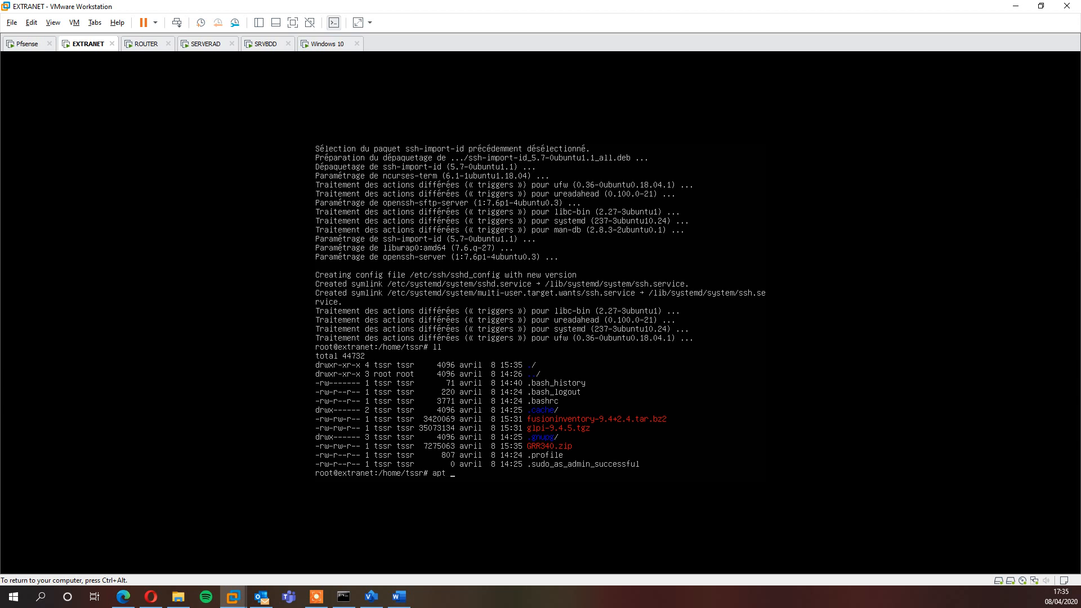
text(stall unzip)
key(Return)
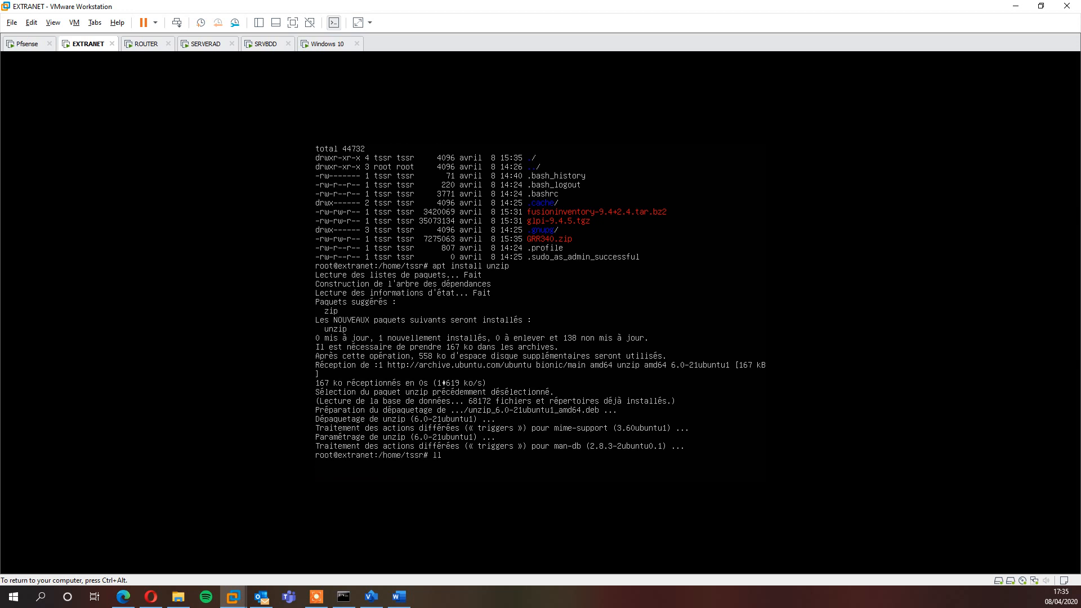
key(Return)
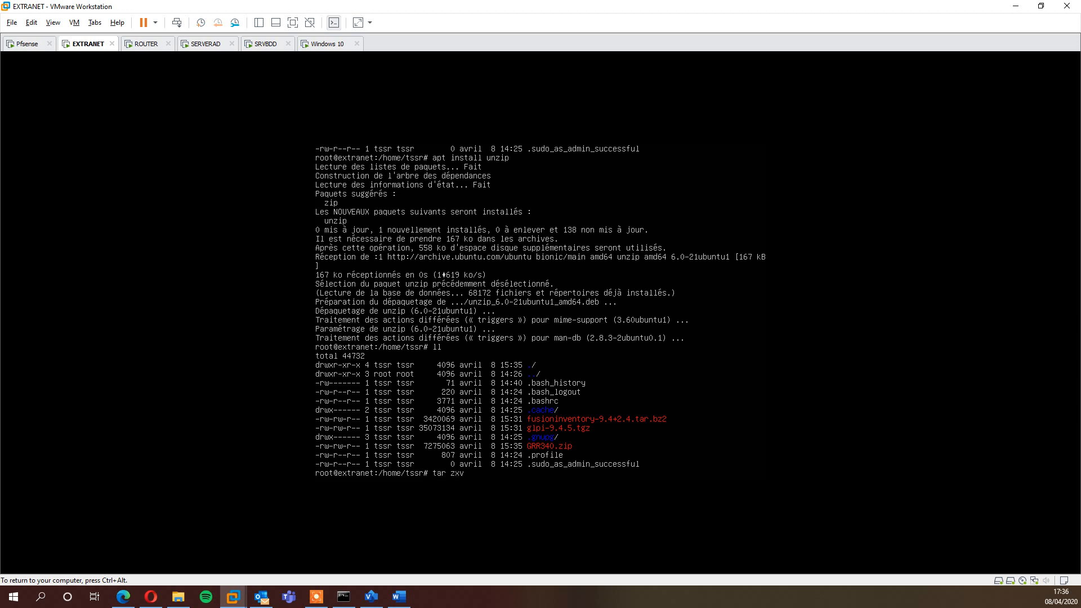
Step: Try to extract fusioninventory-9.4+2.4.tar.bz2 with tar zxvf
text(fu)
key(Tab)
key(Return)
Step: Extract fusioninventory-9.4+2.4.tar.bz2 with tar, leaving out the z (gzip) option
key(Up)
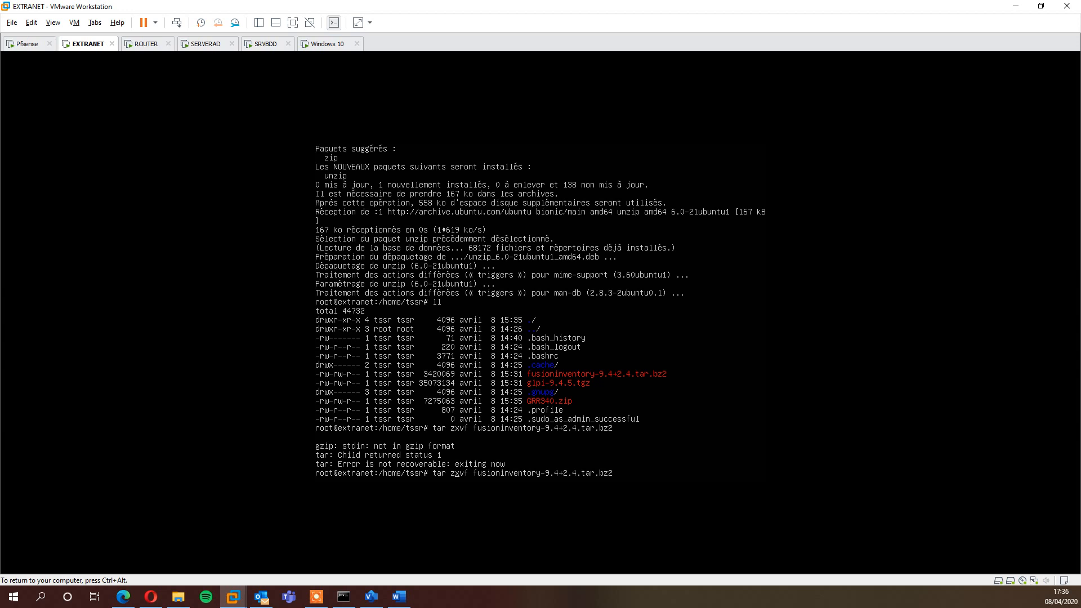
key(BackSpace)
key(Return)
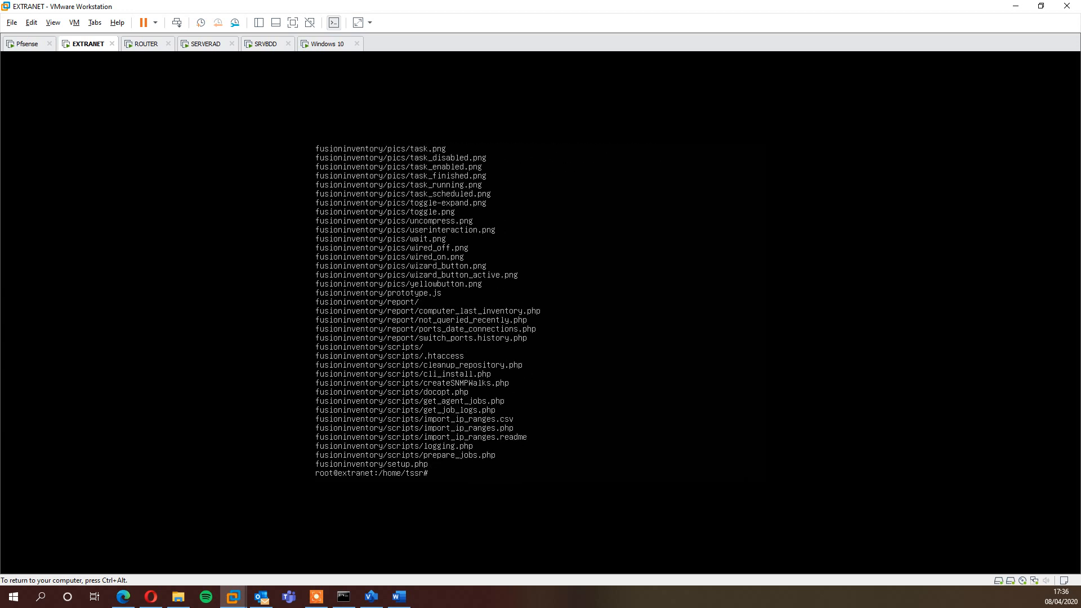
Step: Extract glpi-9.4.5.tgz with tar zxvf and list the contents of /home/tssr
key(Up)
key(BackSpace)
key(BackSpace)
key(BackSpace)
key(BackSpace)
key(BackSpace)
key(BackSpace)
key(BackSpace)
key(BackSpace)
key(BackSpace)
key(BackSpace)
key(BackSpace)
key(BackSpace)
key(BackSpace)
key(BackSpace)
key(BackSpace)
key(BackSpace)
key(BackSpace)
key(BackSpace)
key(BackSpace)
key(BackSpace)
text(zxvf gl)
key(Tab)
key(Return)
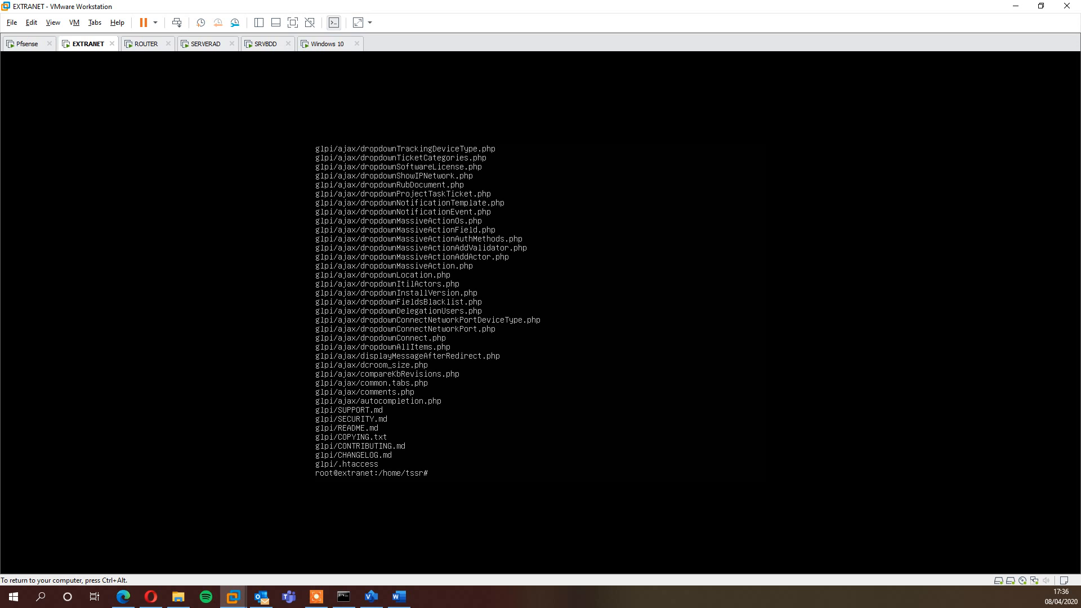
key(Return)
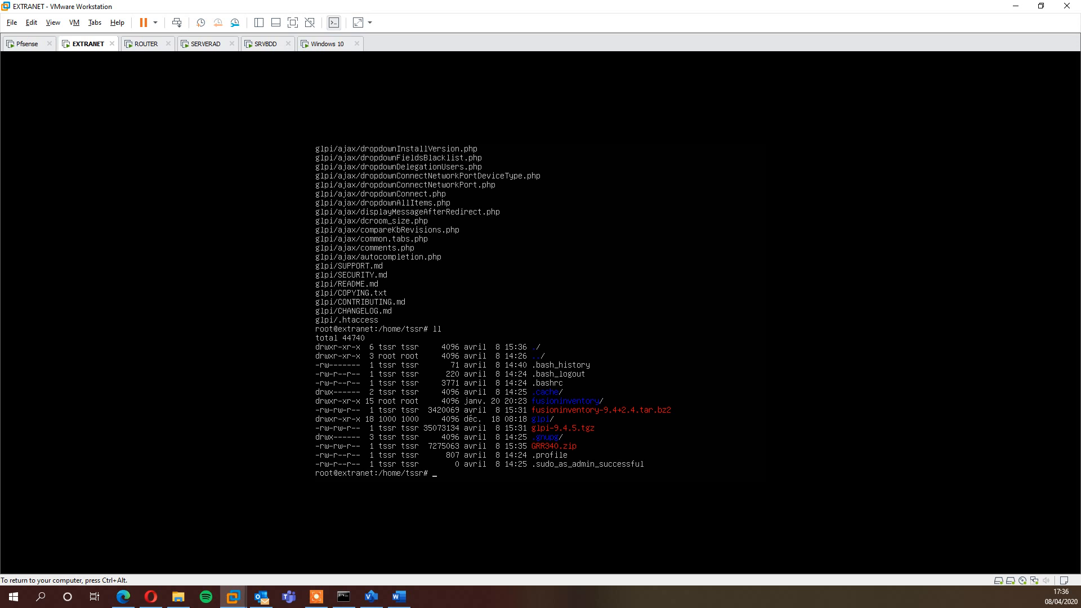
Step: Move the extracted fusioninventory folder into glpi/plugins/
text(mv fusi)
key(Tab)
text(glpi/pl)
key(Tab)
key(Return)
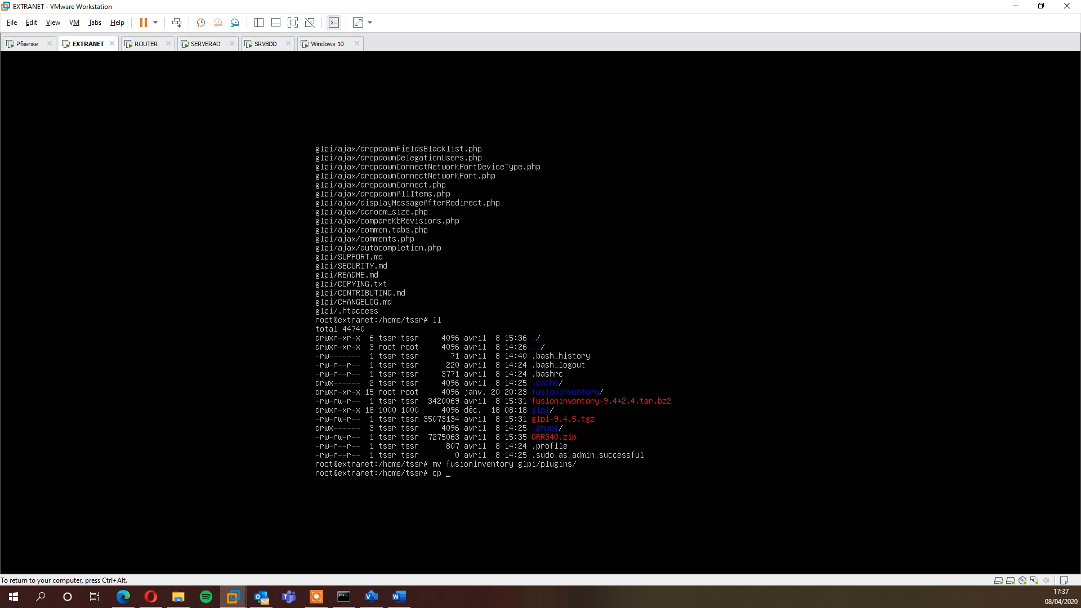
Step: Move the glpi folder to /DISK2/ and list the contents of /DISK2/
key(BackSpace)
key(BackSpace)
text(glpi /DISK)
key(Return)
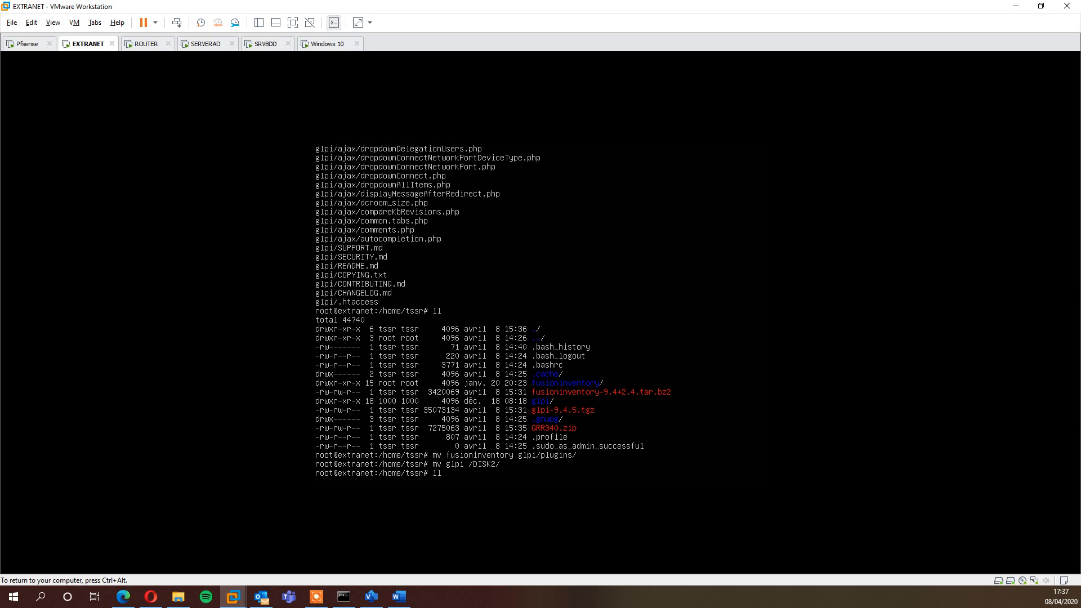
text(ll /disk)
key(BackSpace)
key(Tab)
key(Return)
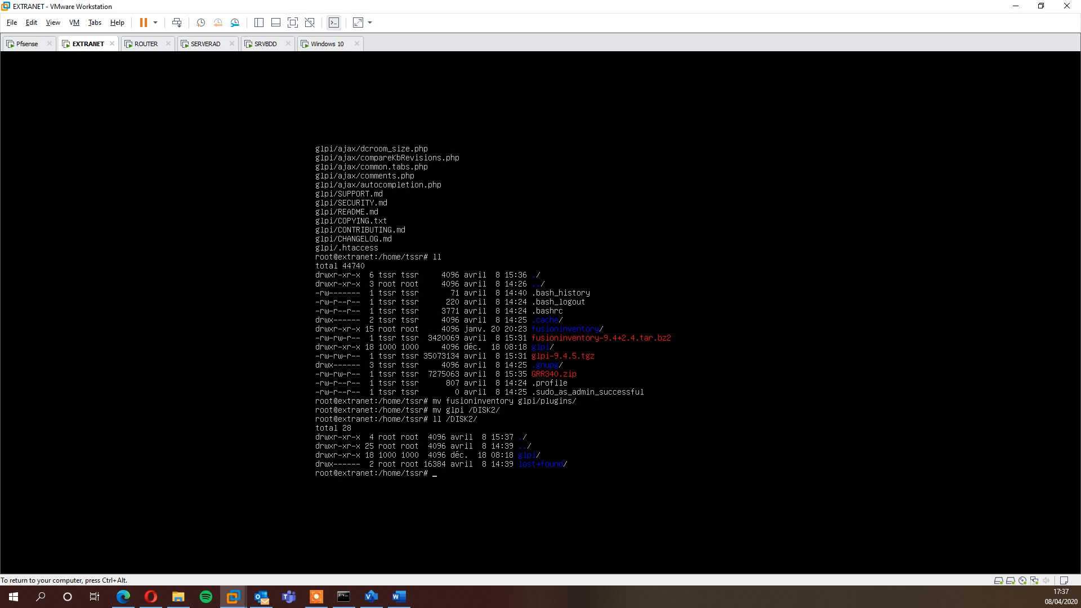
Step: Unzip GRR340.zip in /home/tssr and list the folder's contents
text(unzip GR)
key(Tab)
key(Return)
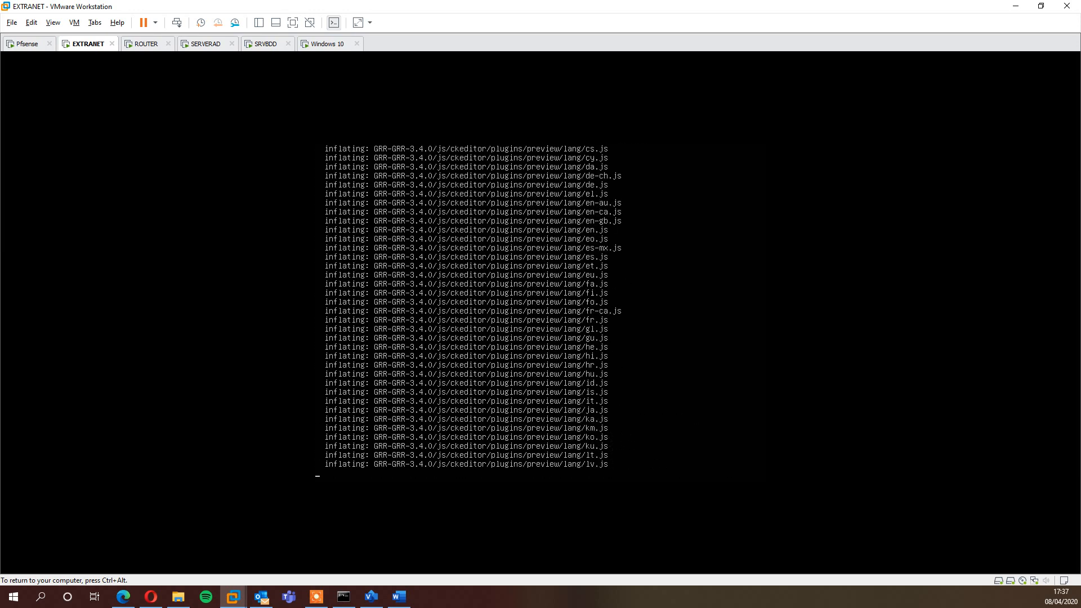
text(ll)
key(Return)
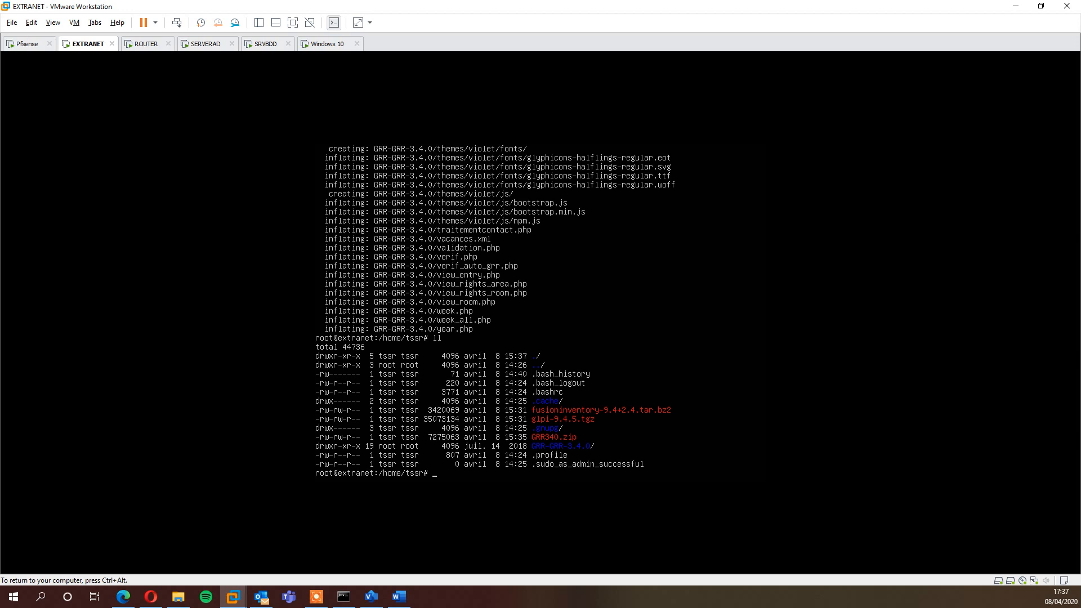
Step: Move the GRR-GRR-3.4.0 folder to /DISK2/grr and list the contents of /DISK2/
text(mv GRR-)
key(Tab)
text(/DISK2/grr)
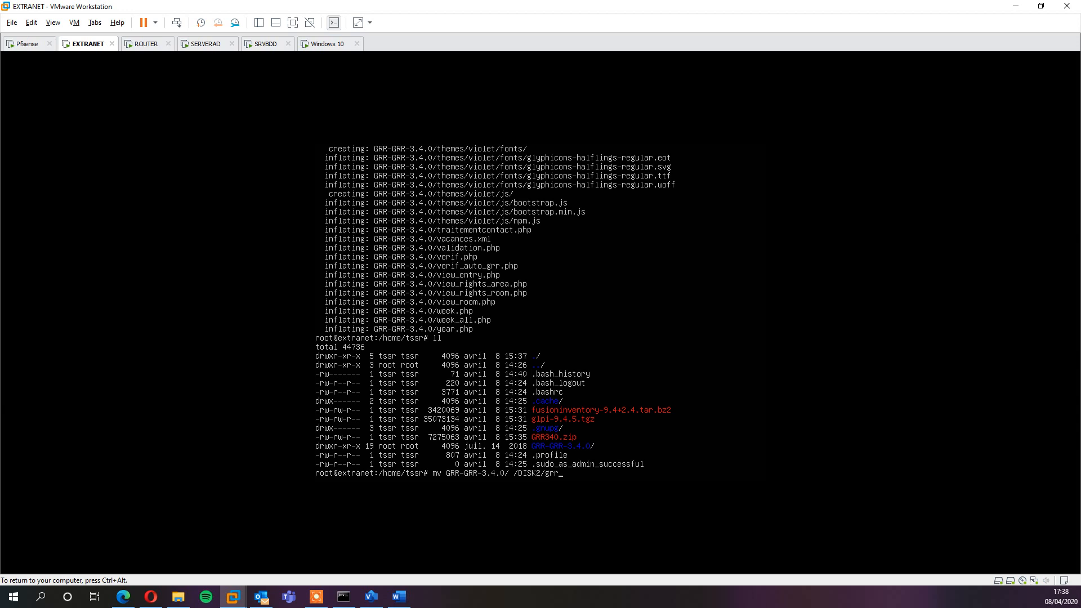
key(Return)
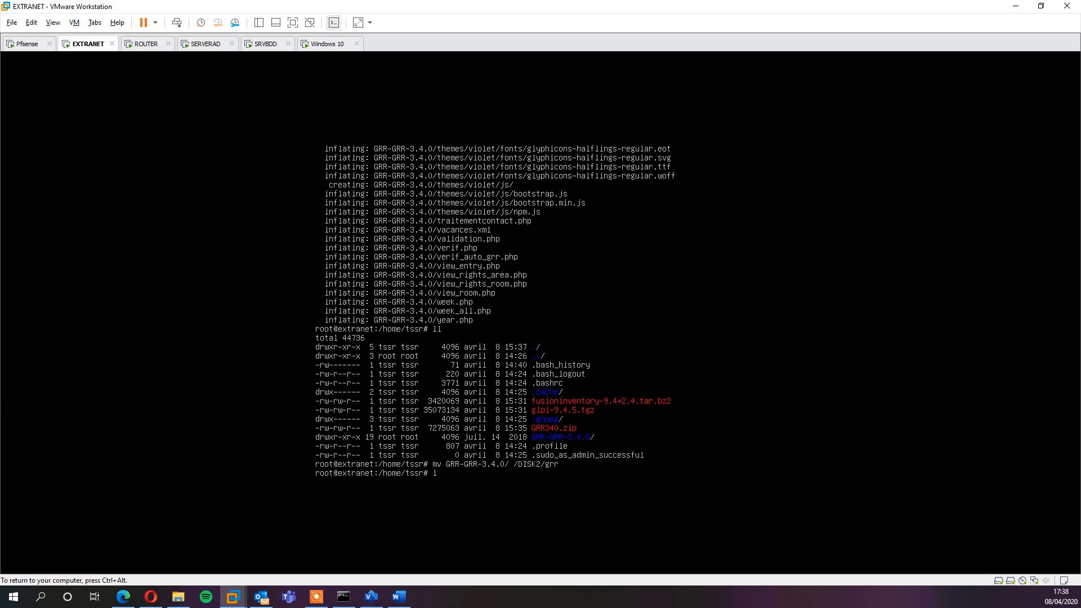
text(ll /dDISK2/)
key(Return)
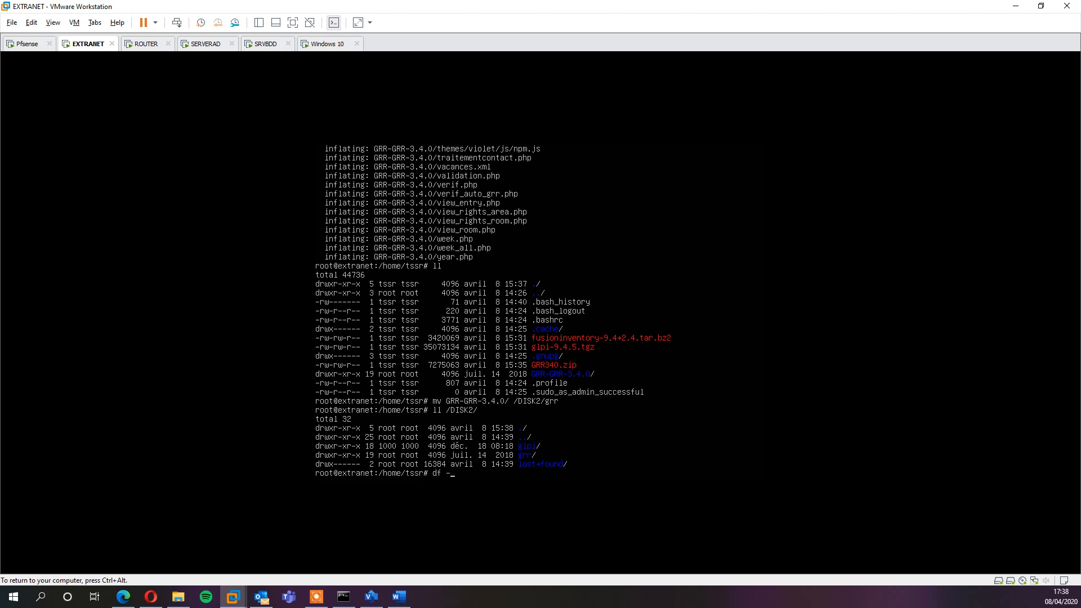
Step: Examine the mounted file systems and their disk usage with df -h, then release the input from the virtual machine
key(Return)
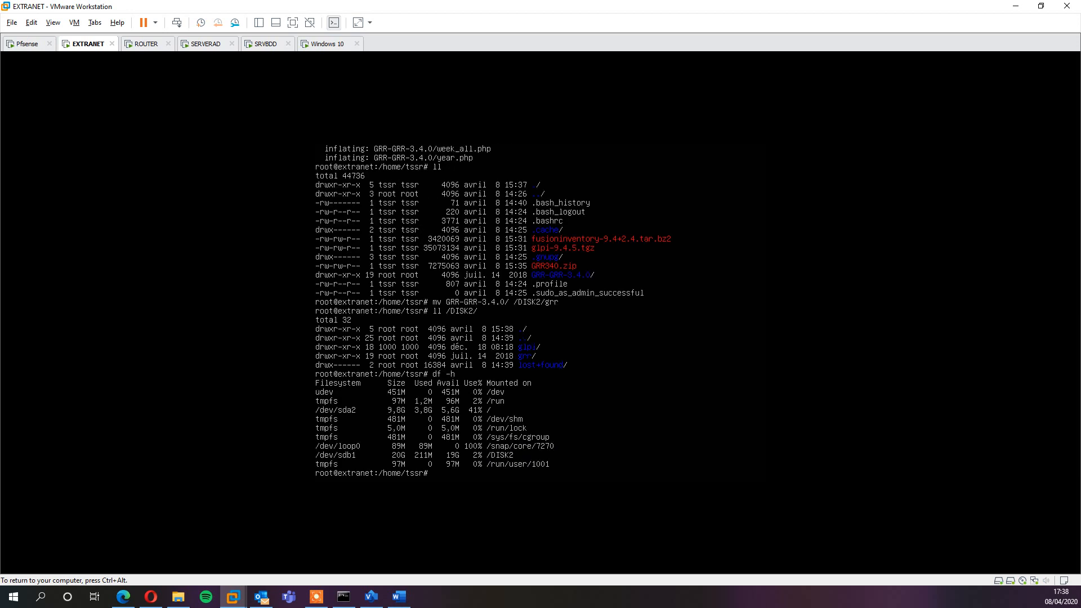
key(ctrl+alt)
click(440, 452)
key(ctrl+alt)
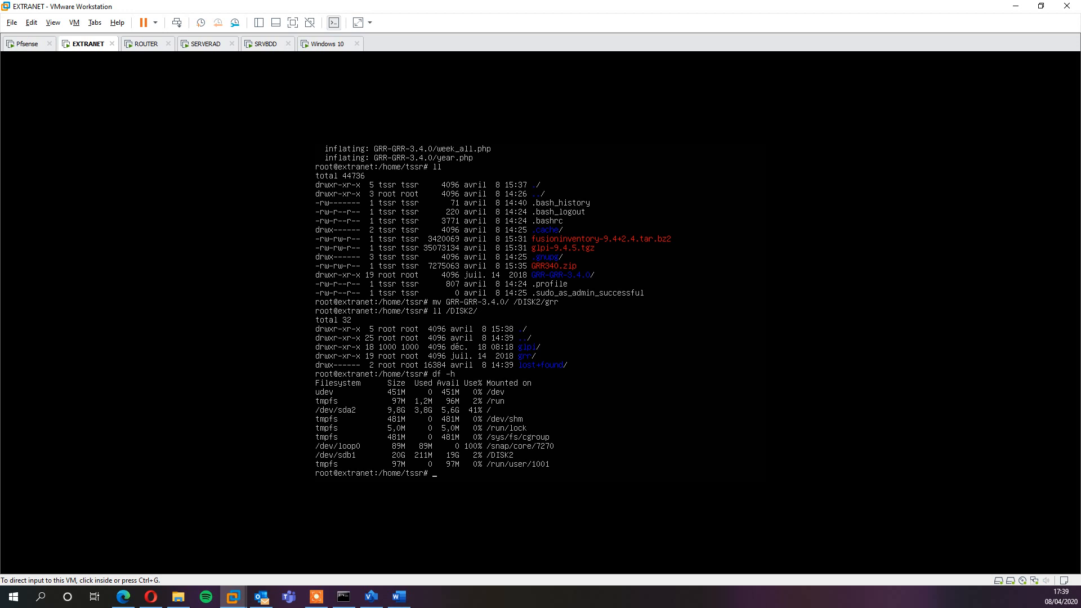